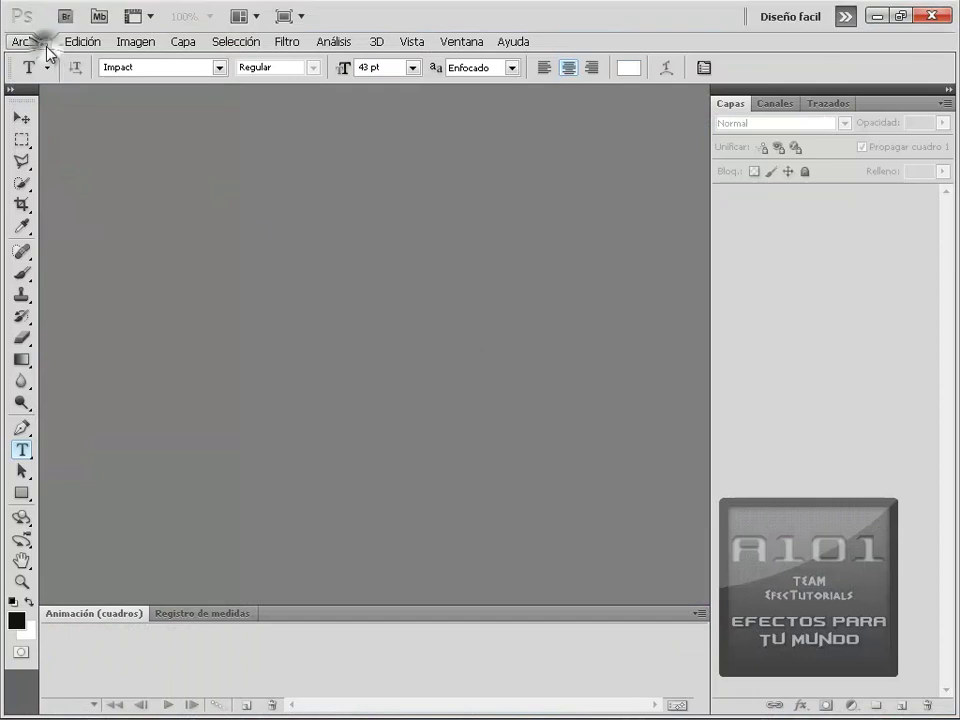
Create Sin título-1, a new 650 × 300 pixel document with a transparent background
{"action": "left_click", "coordinate": [24, 43]}
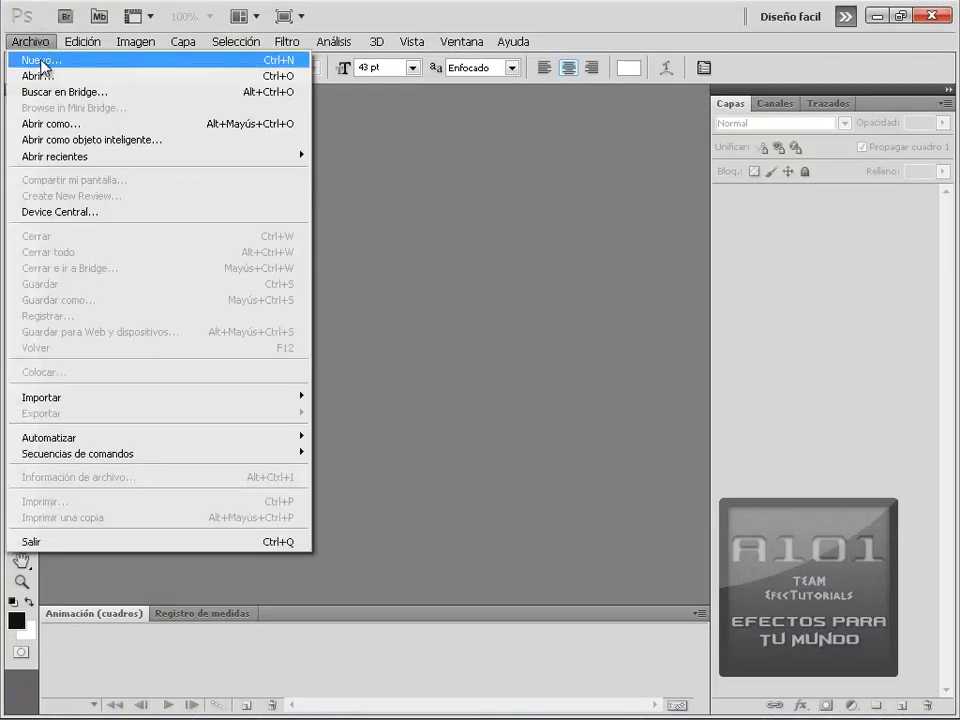
{"action": "left_click", "coordinate": [231, 62]}
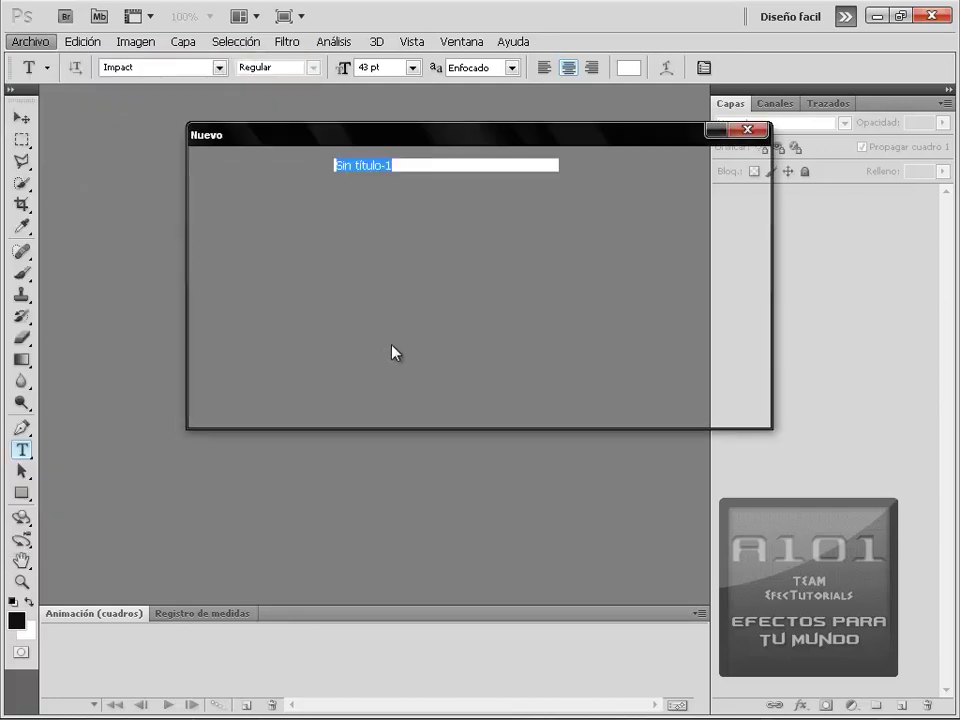
{"action": "double_click", "coordinate": [334, 244]}
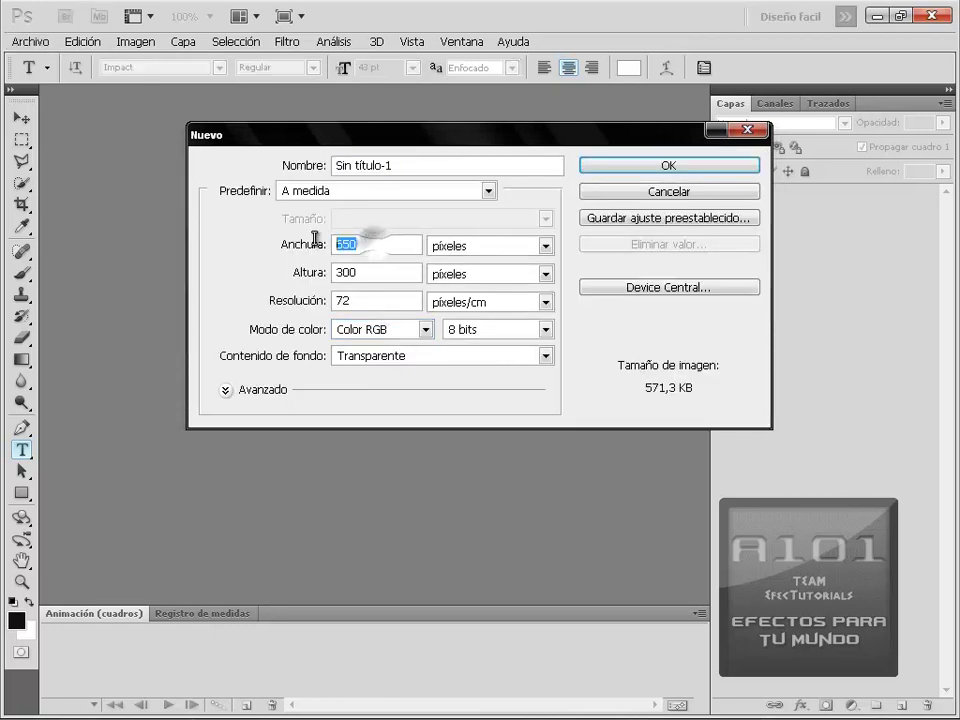
{"action": "left_click_drag", "start_coordinate": [364, 272], "coordinate": [311, 274]}
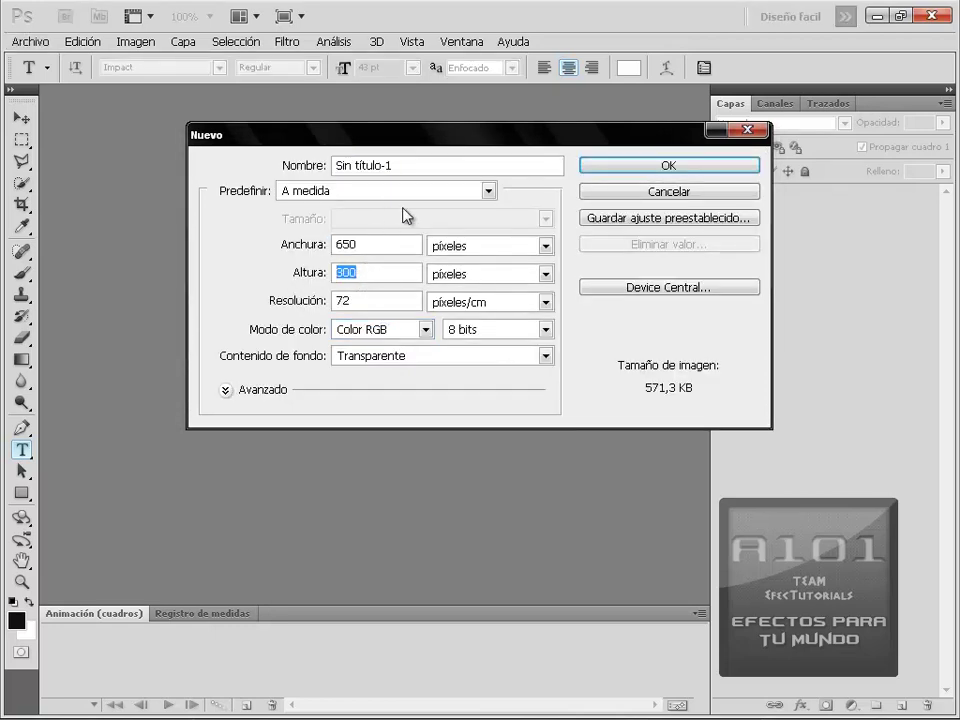
{"action": "left_click", "coordinate": [393, 248]}
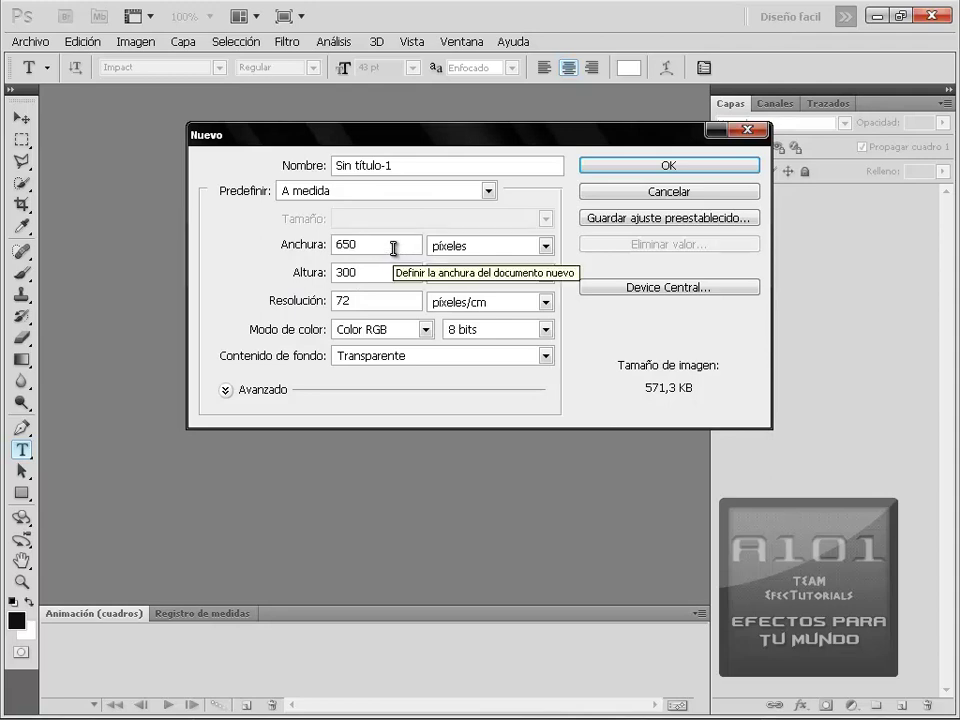
{"action": "left_click", "coordinate": [660, 168]}
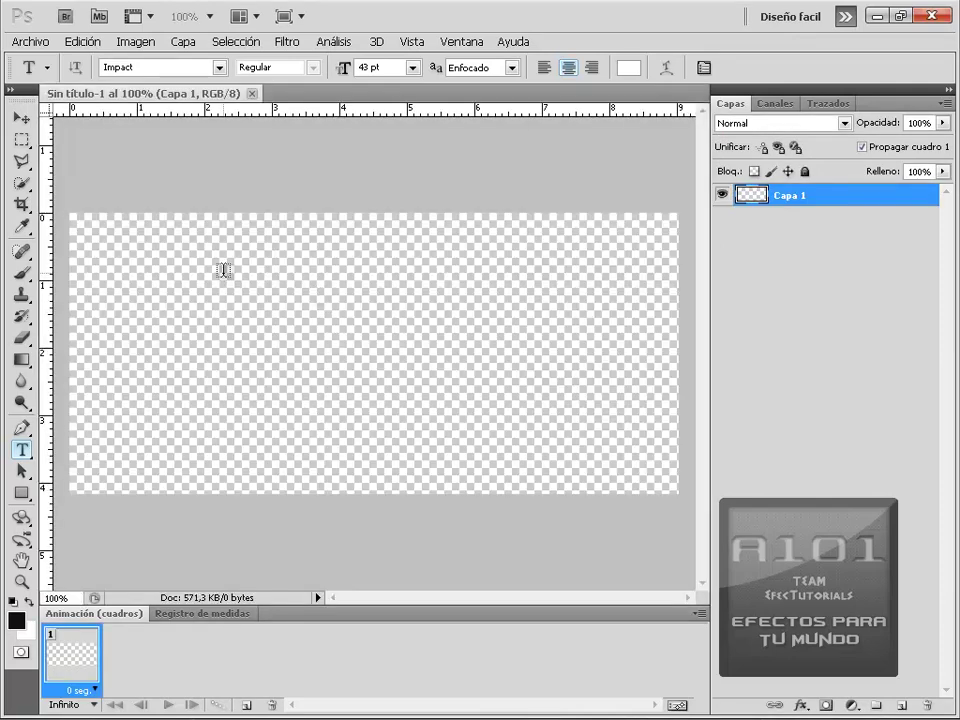
Add a vertical and a horizontal guide crossing at the canvas centre
{"action": "mouse_move", "coordinate": [45, 152]}
{"action": "left_mouse_down"}
{"action": "mouse_move", "coordinate": [214, 199]}
{"action": "mouse_move", "coordinate": [381, 203]}
{"action": "left_mouse_up"}
{"action": "left_click_drag", "start_coordinate": [390, 110], "coordinate": [391, 354]}
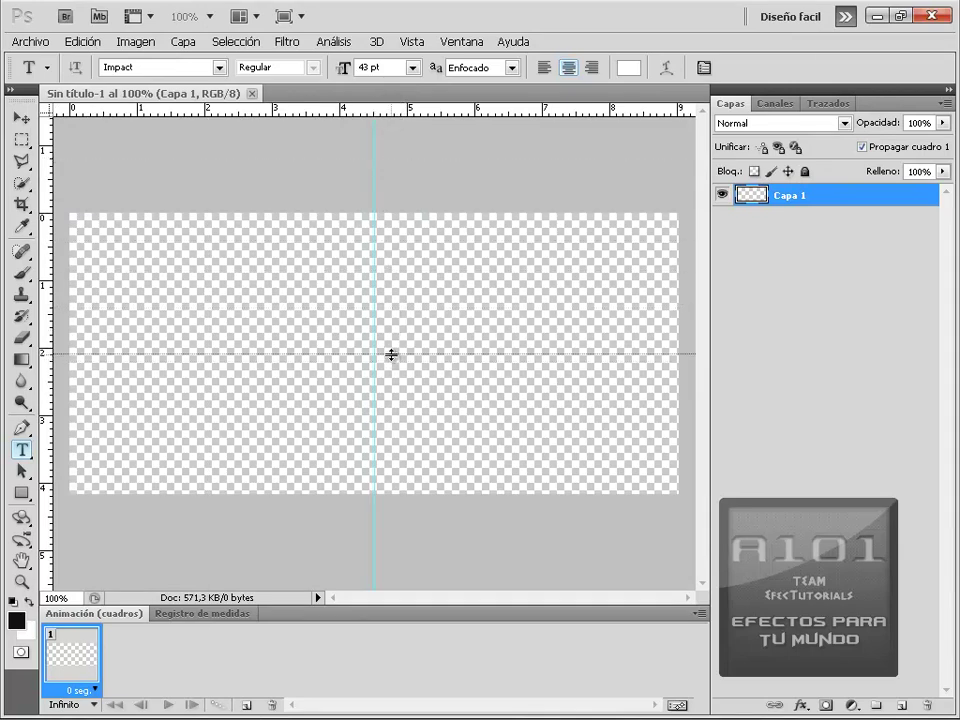
{"action": "left_click_drag", "start_coordinate": [391, 354], "coordinate": [391, 351]}
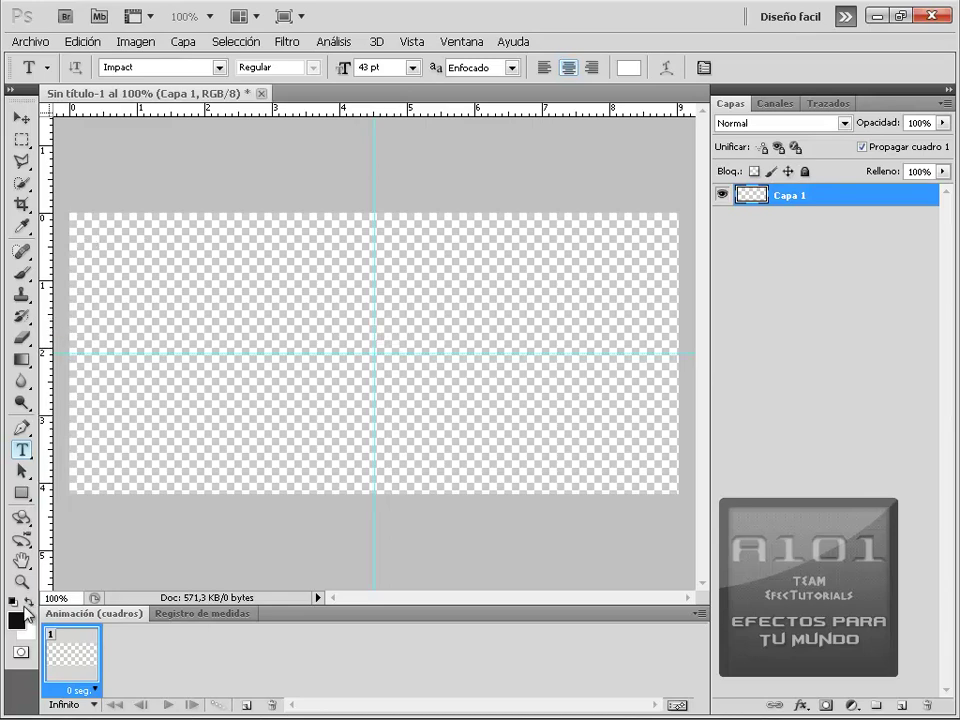
Set the foreground colour to near-black #141414
{"action": "left_click", "coordinate": [27, 603]}
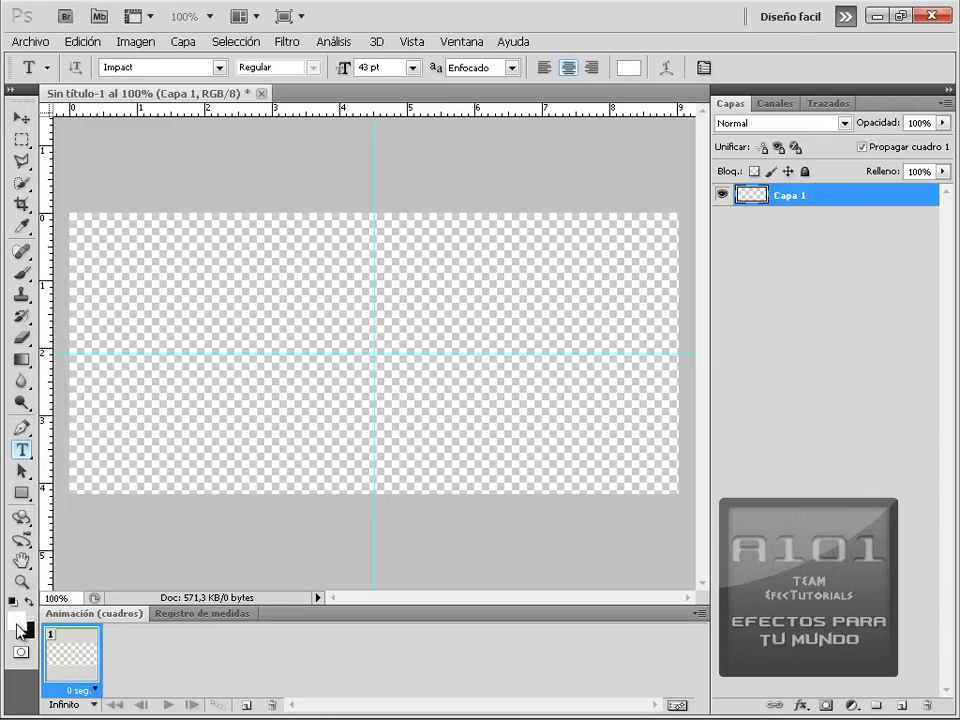
{"action": "key", "text": "x"}
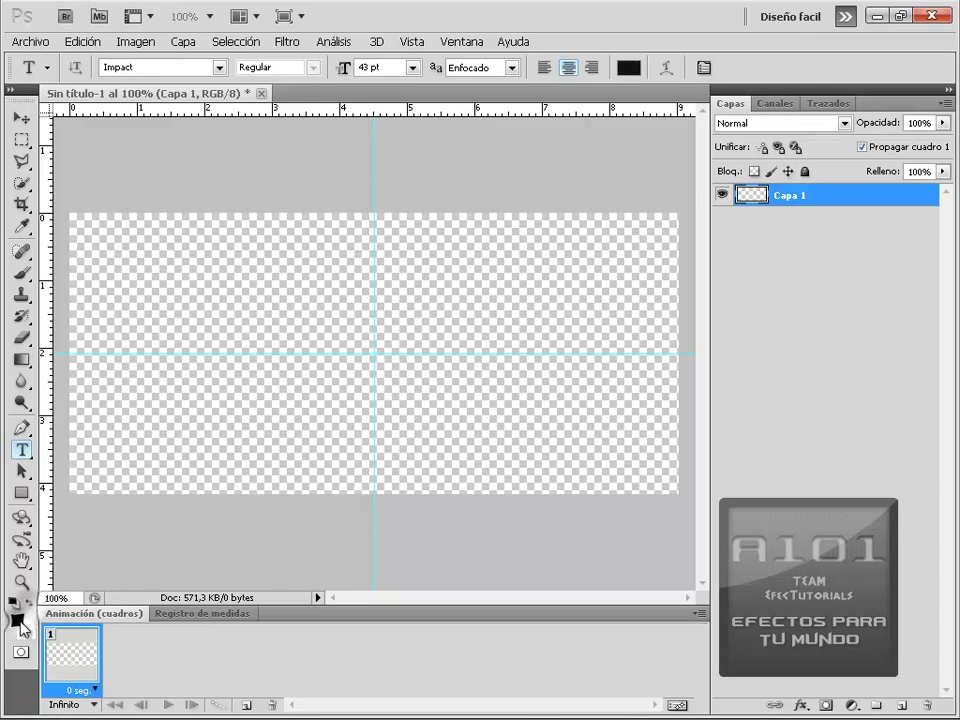
{"action": "left_click", "coordinate": [17, 621]}
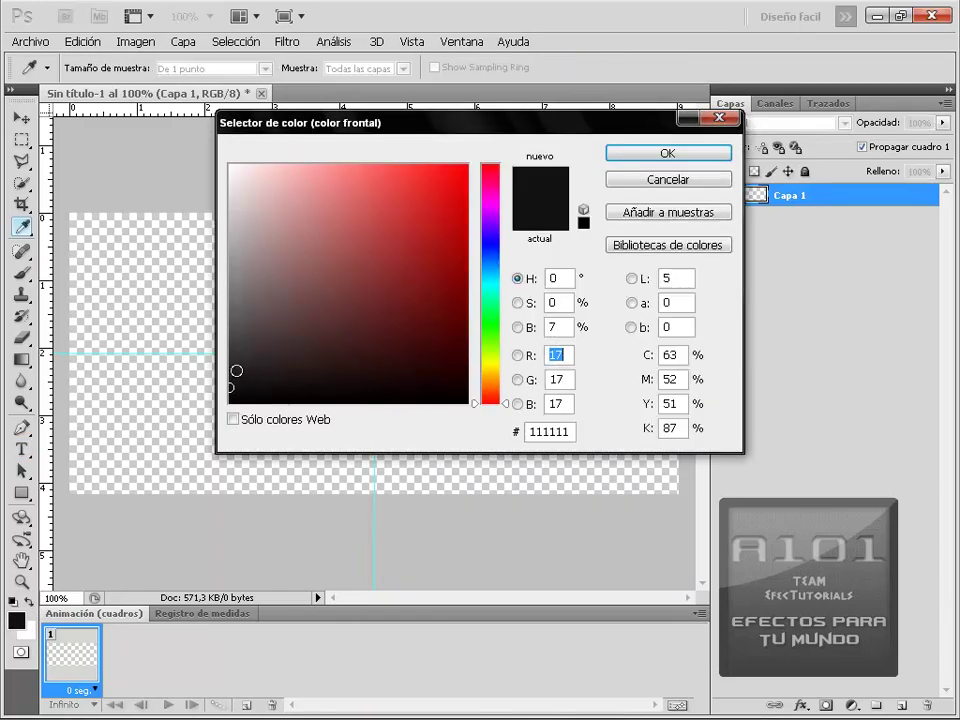
{"action": "mouse_move", "coordinate": [229, 372]}
{"action": "left_mouse_down"}
{"action": "mouse_move", "coordinate": [224, 350]}
{"action": "mouse_move", "coordinate": [216, 384]}
{"action": "left_mouse_up"}
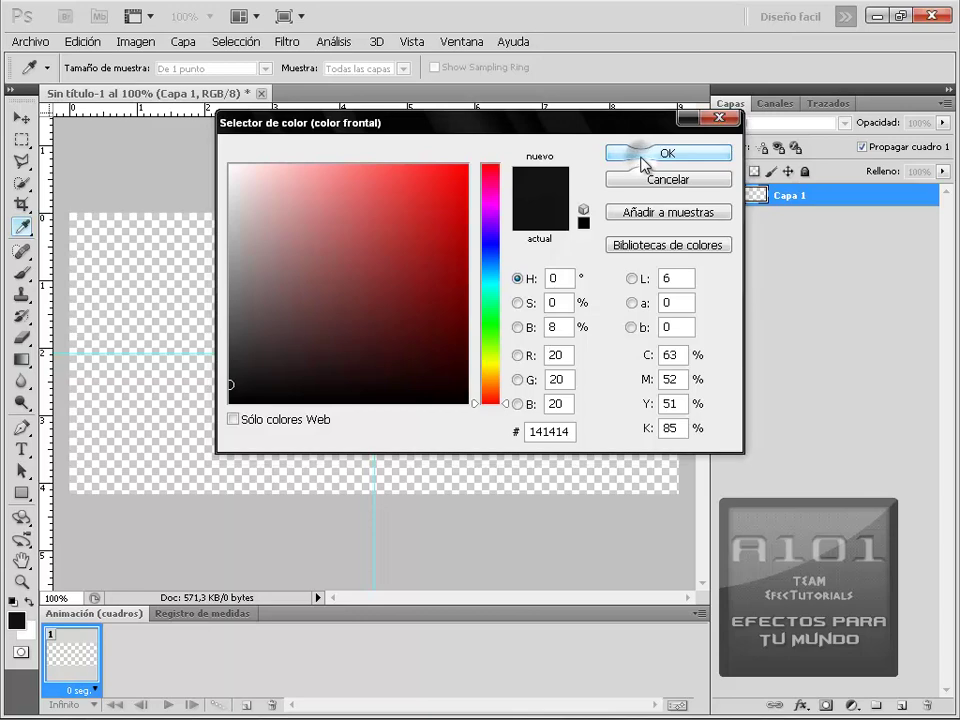
{"action": "left_click", "coordinate": [643, 160]}
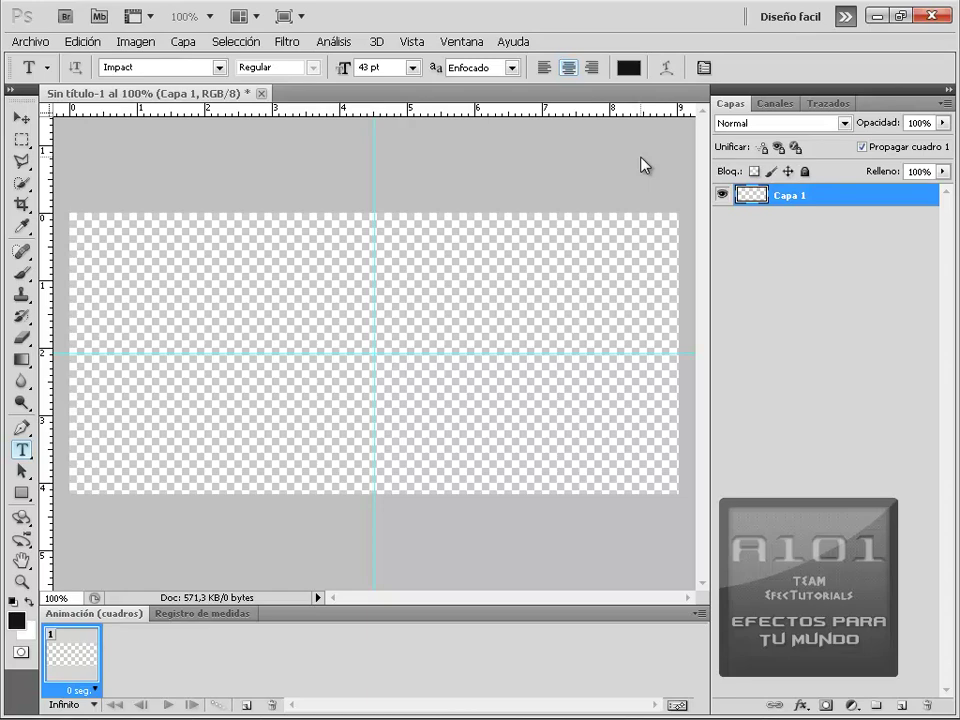
Fill Capa 1 with near-black using the Paint Bucket, then add empty layer Capa 2
{"action": "left_click", "coordinate": [24, 357]}
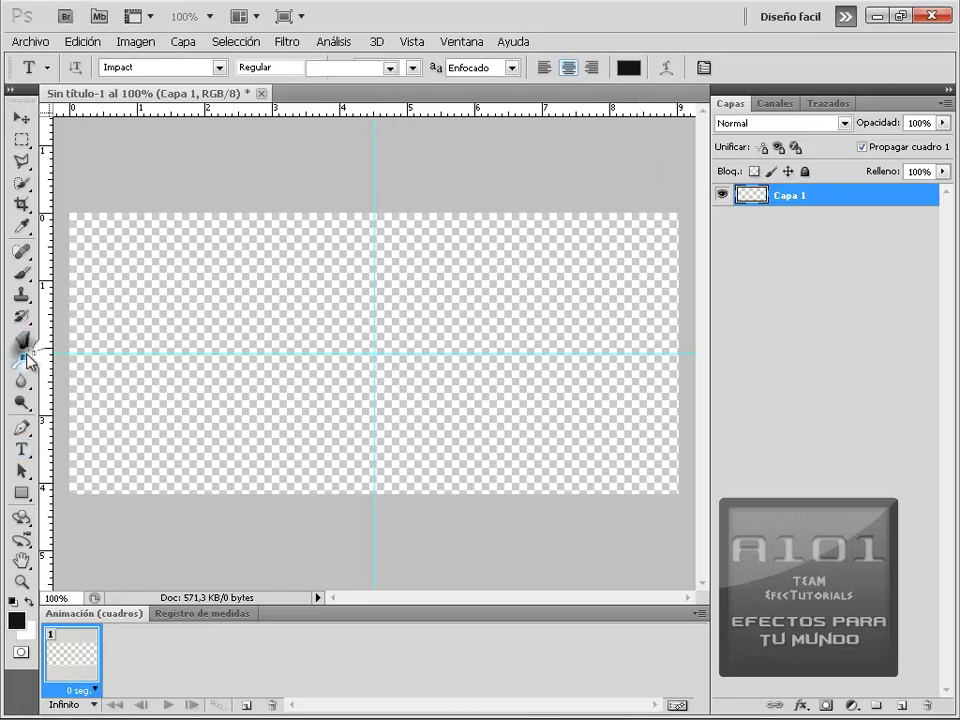
{"action": "right_click", "coordinate": [24, 360]}
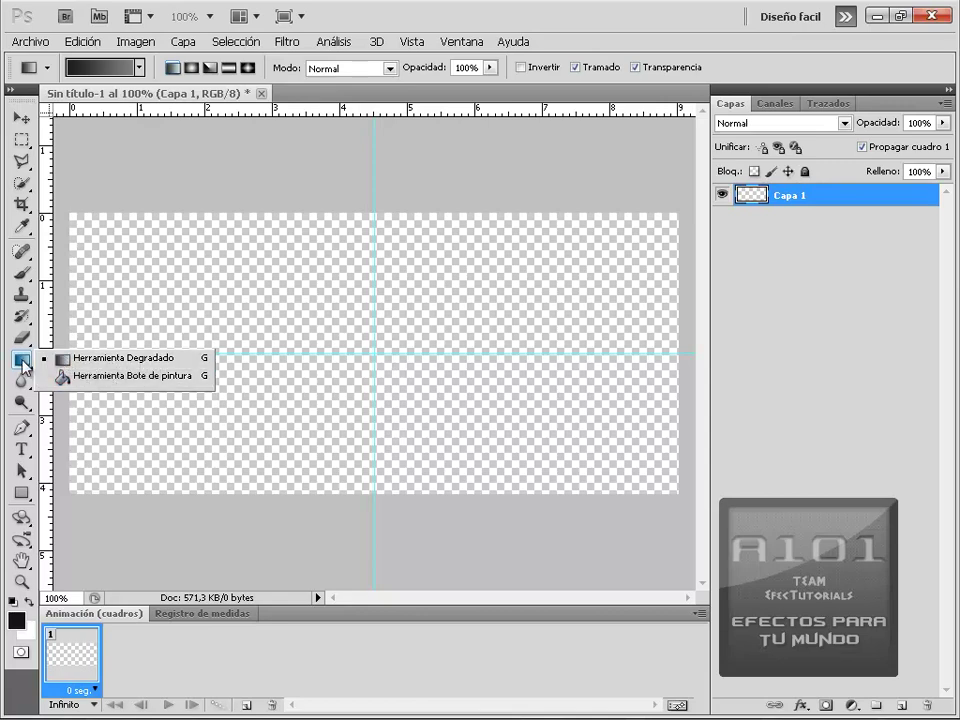
{"action": "left_click", "coordinate": [97, 382]}
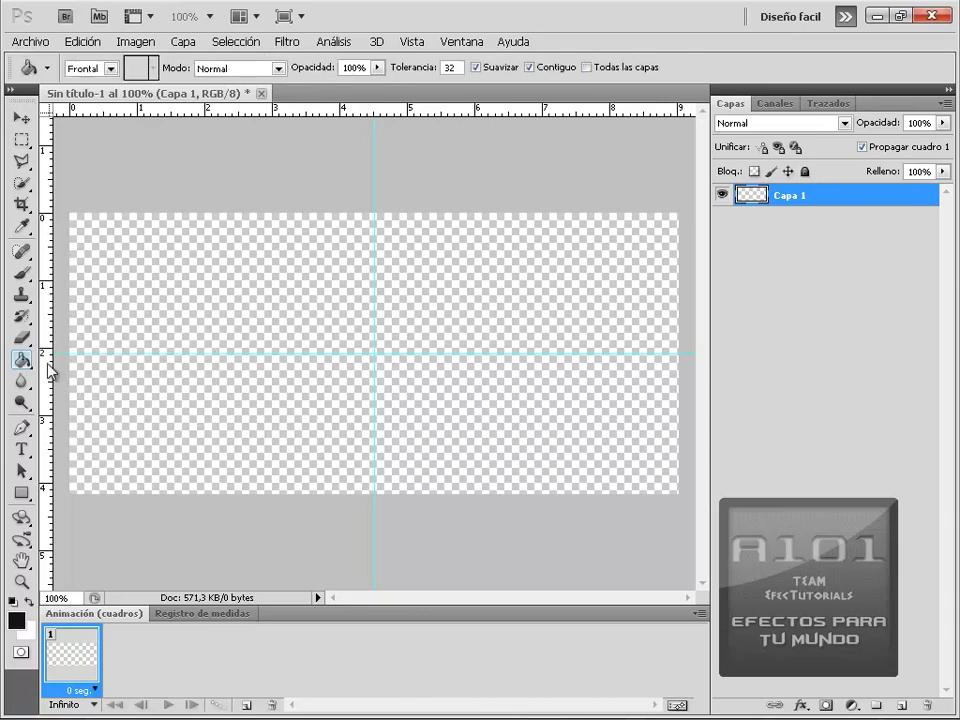
{"action": "left_click", "coordinate": [370, 352]}
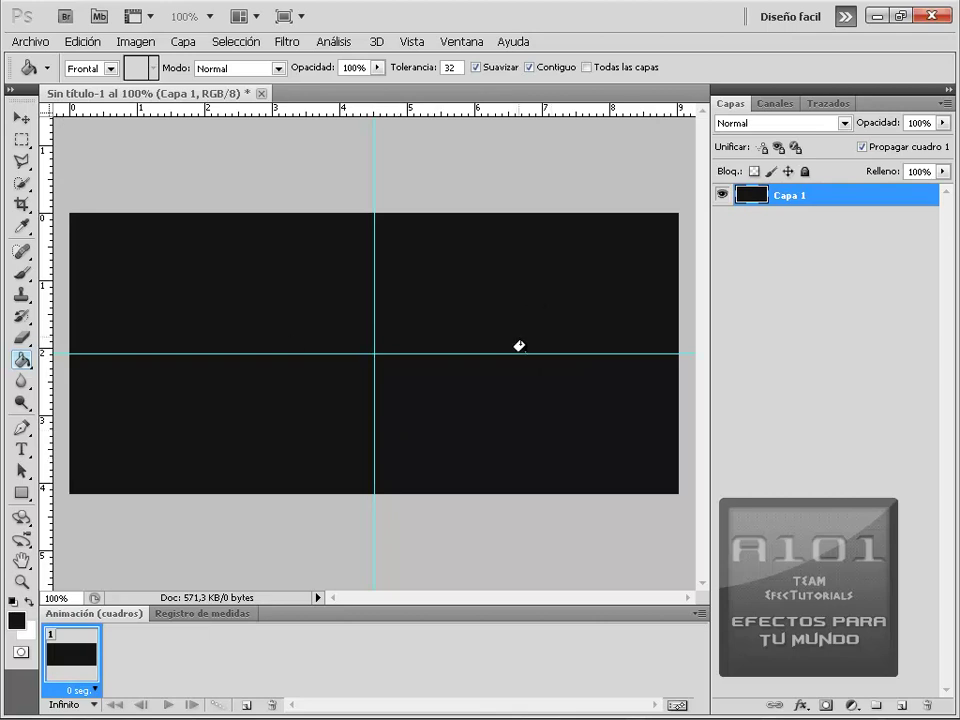
{"action": "left_click", "coordinate": [902, 706]}
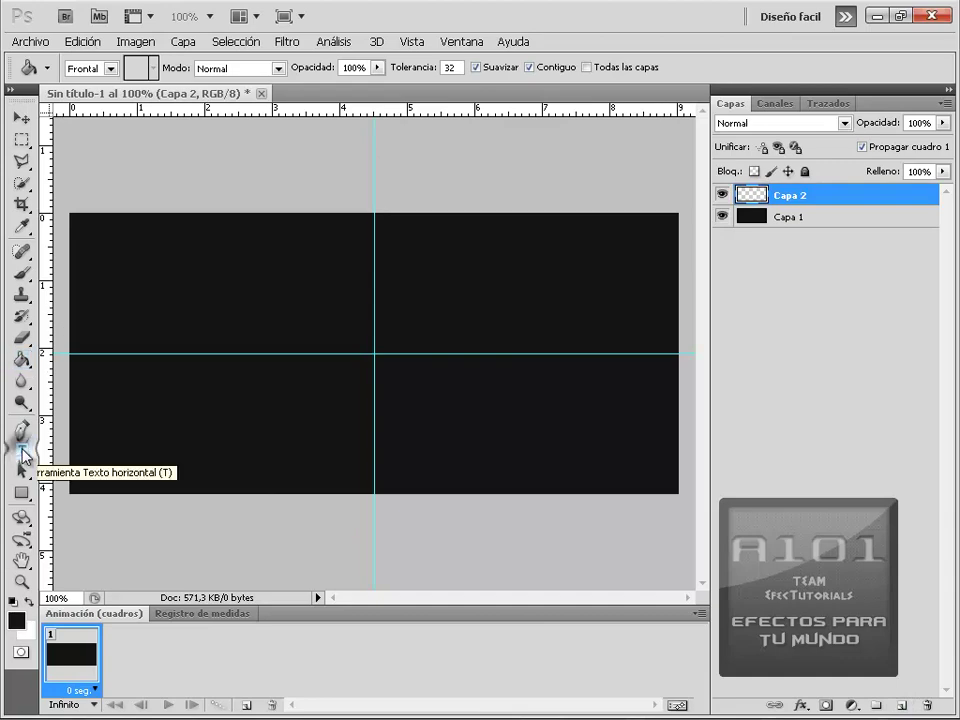
Pick the Horizontal Type tool with the Lithos Pro font
{"action": "left_click", "coordinate": [21, 451]}
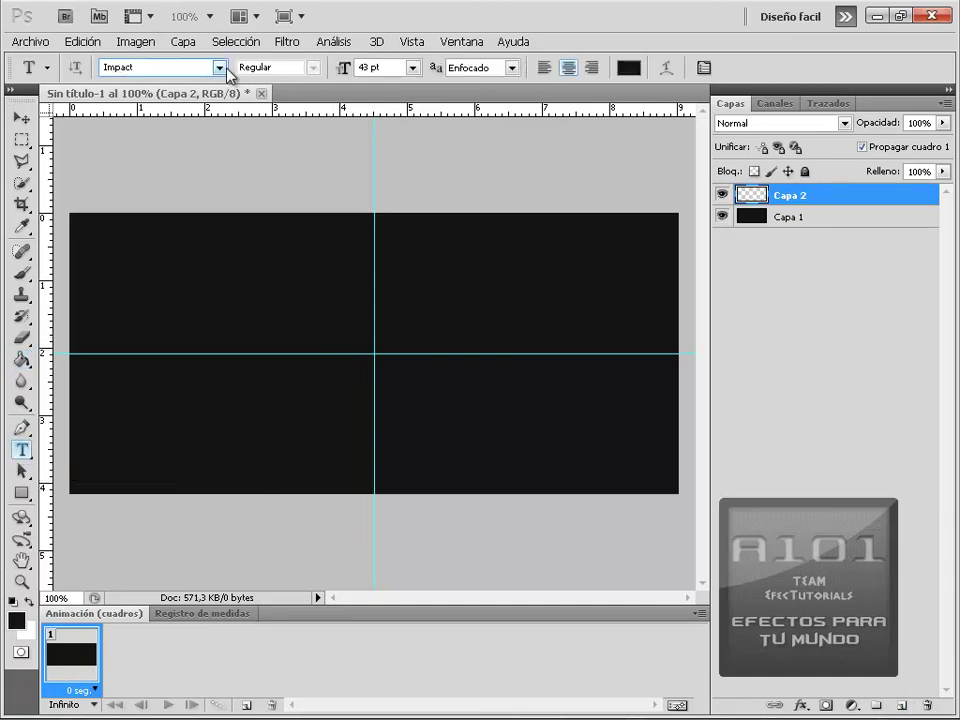
{"action": "left_click", "coordinate": [222, 68]}
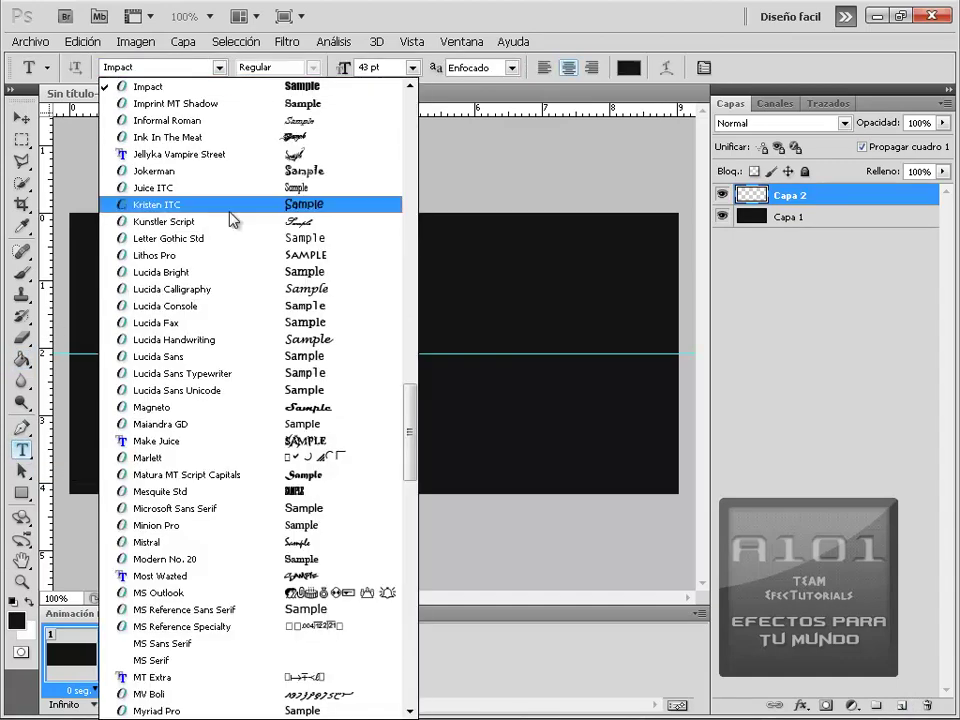
{"action": "scroll", "coordinate": [237, 240], "scroll_direction": "up", "scroll_amount": 2}
{"action": "scroll", "coordinate": [237, 240], "scroll_direction": "up", "scroll_amount": 1}
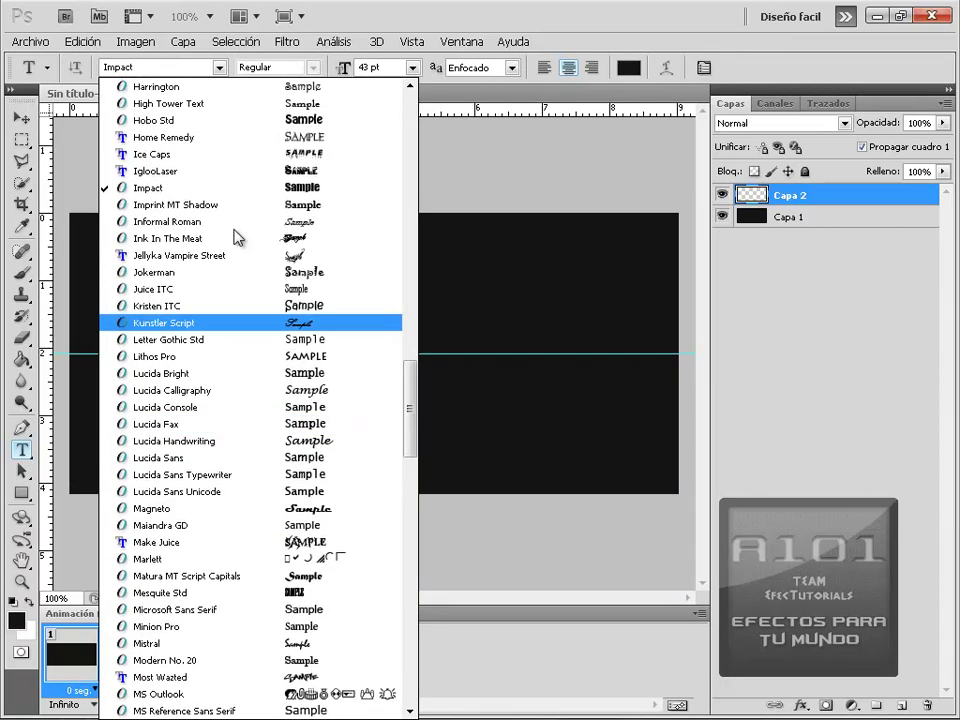
{"action": "scroll", "coordinate": [237, 245], "scroll_direction": "up", "scroll_amount": 2}
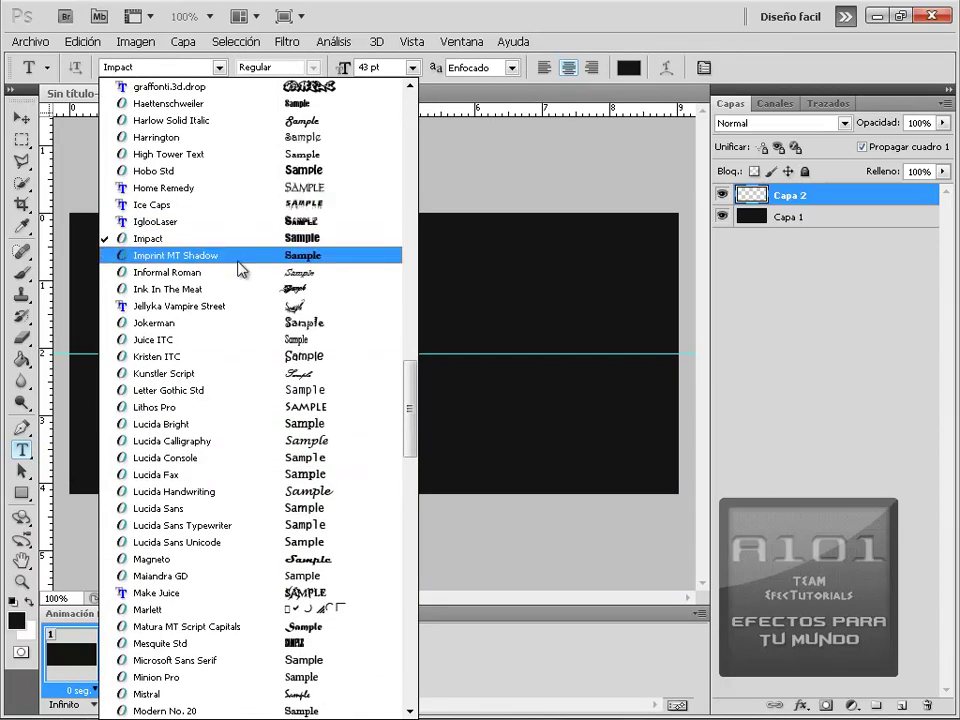
{"action": "left_click", "coordinate": [231, 411]}
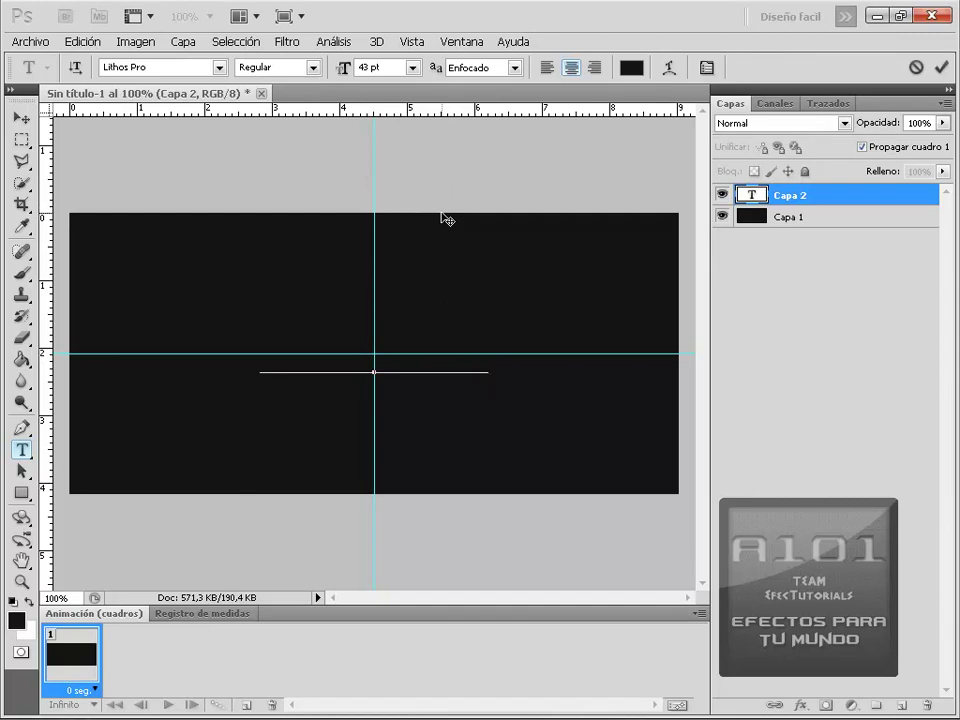
Type the aGoNiA101 title at the centre and colour it near-white #f8f1f1
{"action": "type", "text": "PAR"}
{"action": "type", "text": "A TU"}
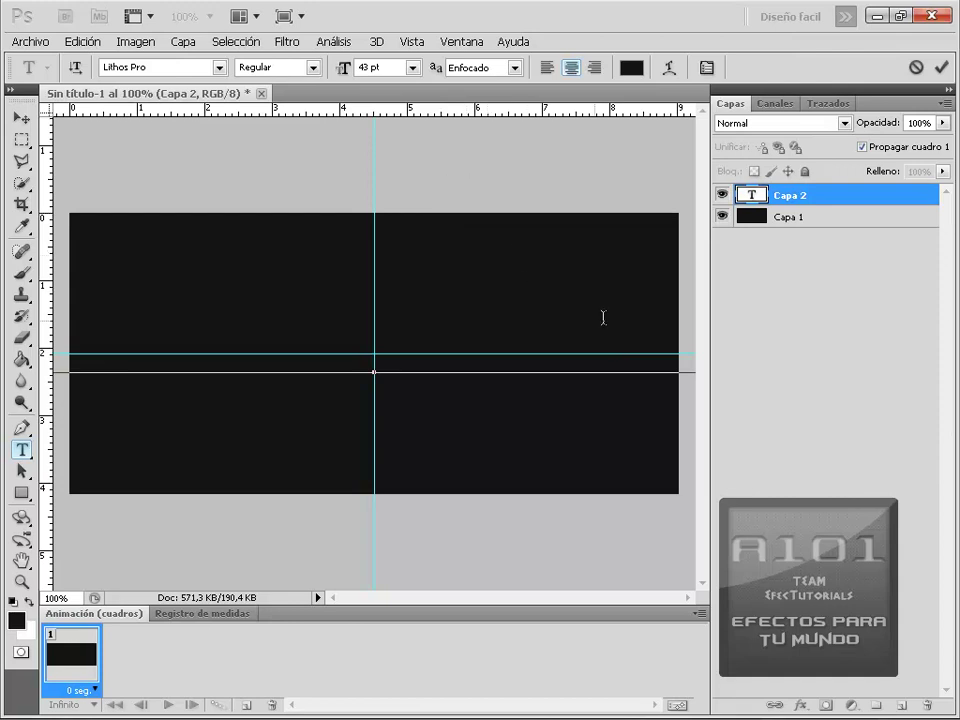
{"action": "left_click", "coordinate": [420, 236]}
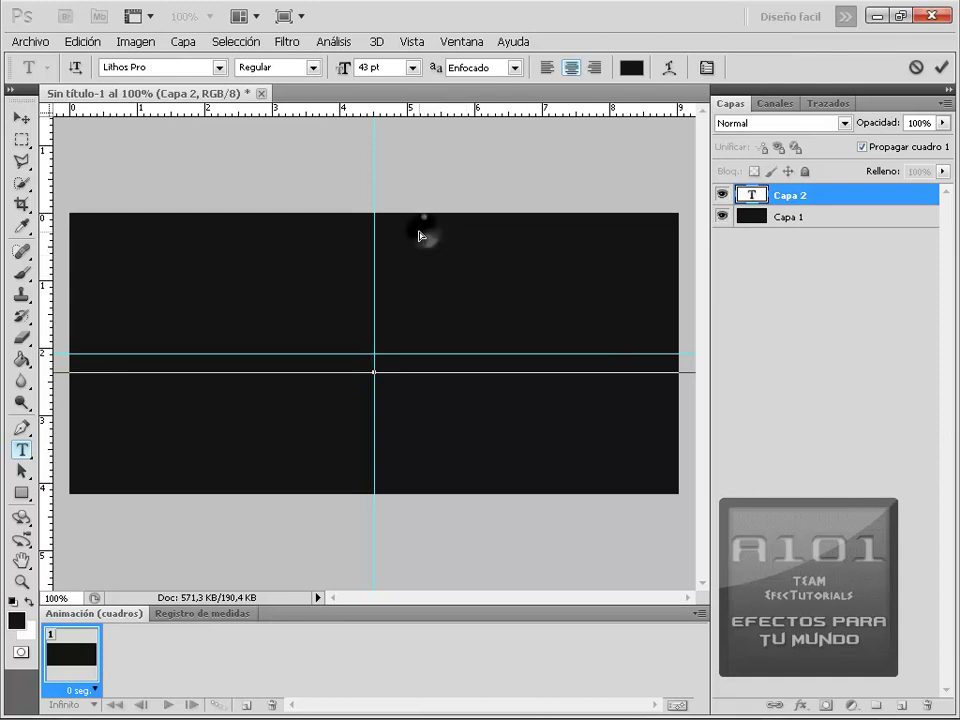
{"action": "triple_click", "coordinate": [680, 345]}
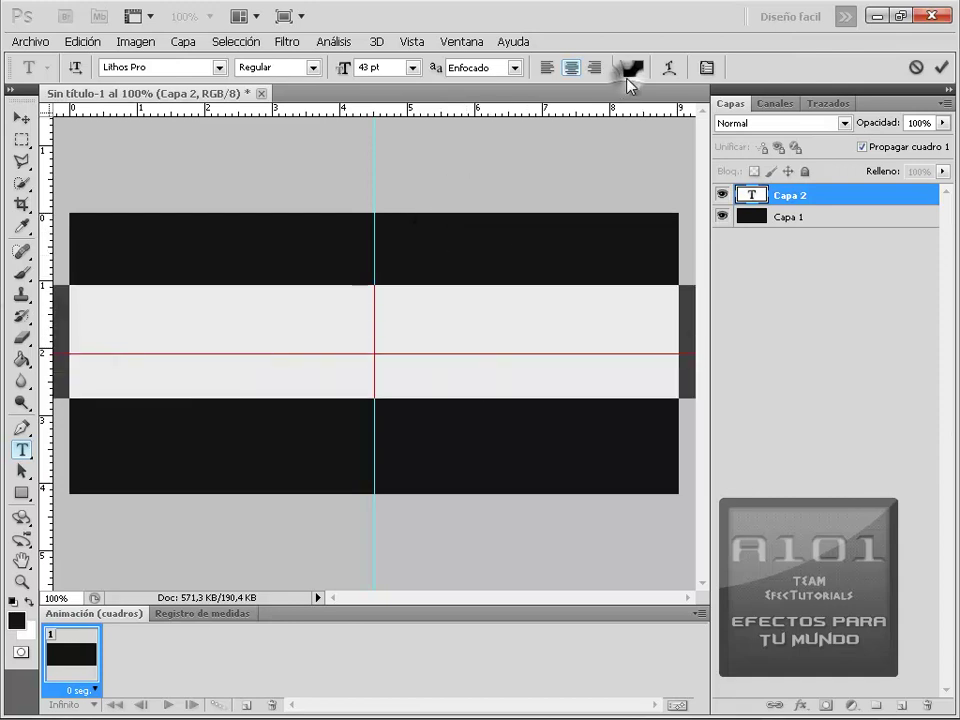
{"action": "left_click", "coordinate": [628, 70]}
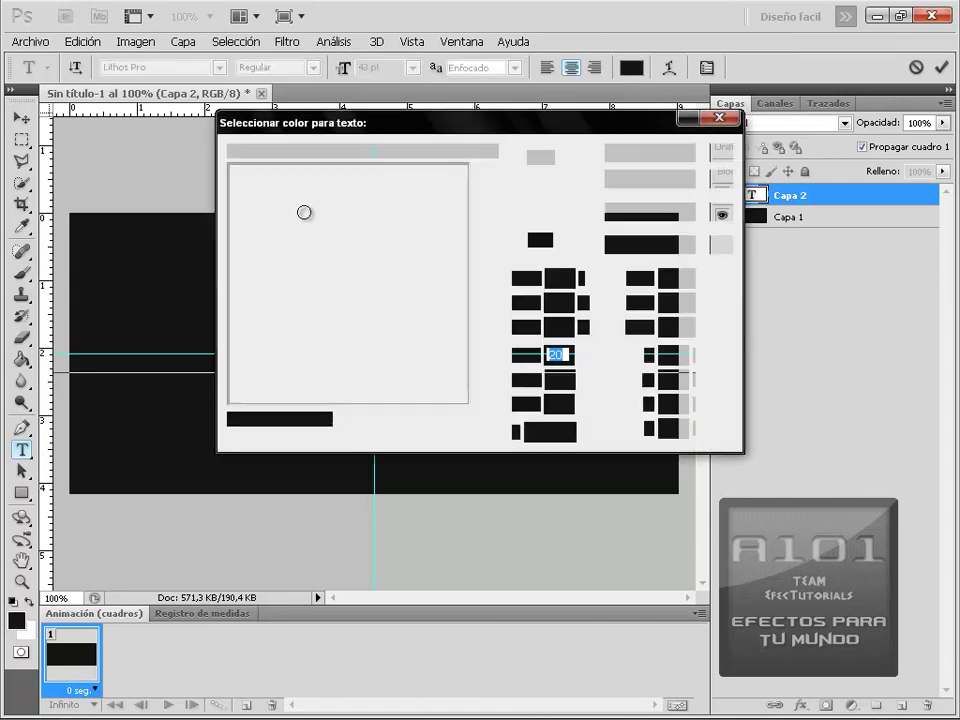
{"action": "left_click", "coordinate": [300, 206]}
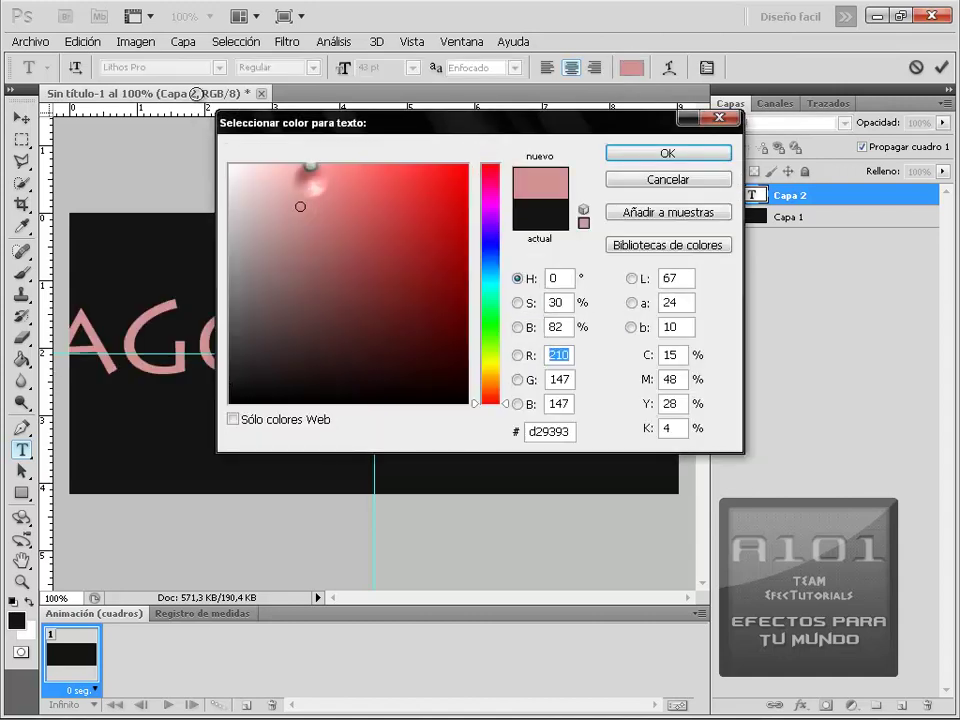
{"action": "left_click", "coordinate": [310, 180]}
{"action": "left_click", "coordinate": [234, 168]}
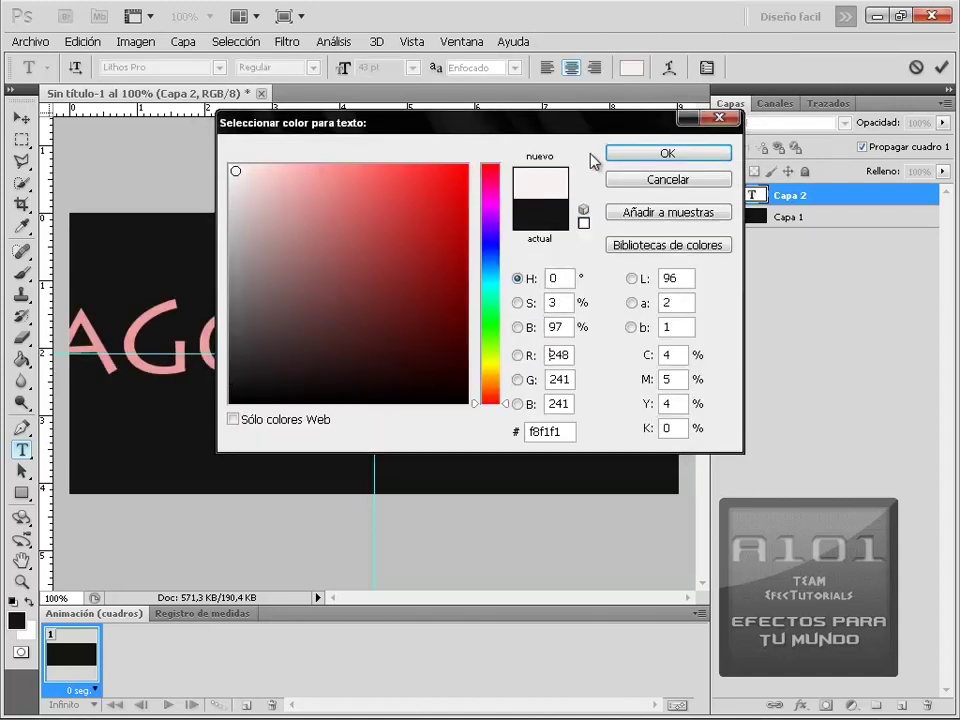
{"action": "left_click", "coordinate": [634, 156]}
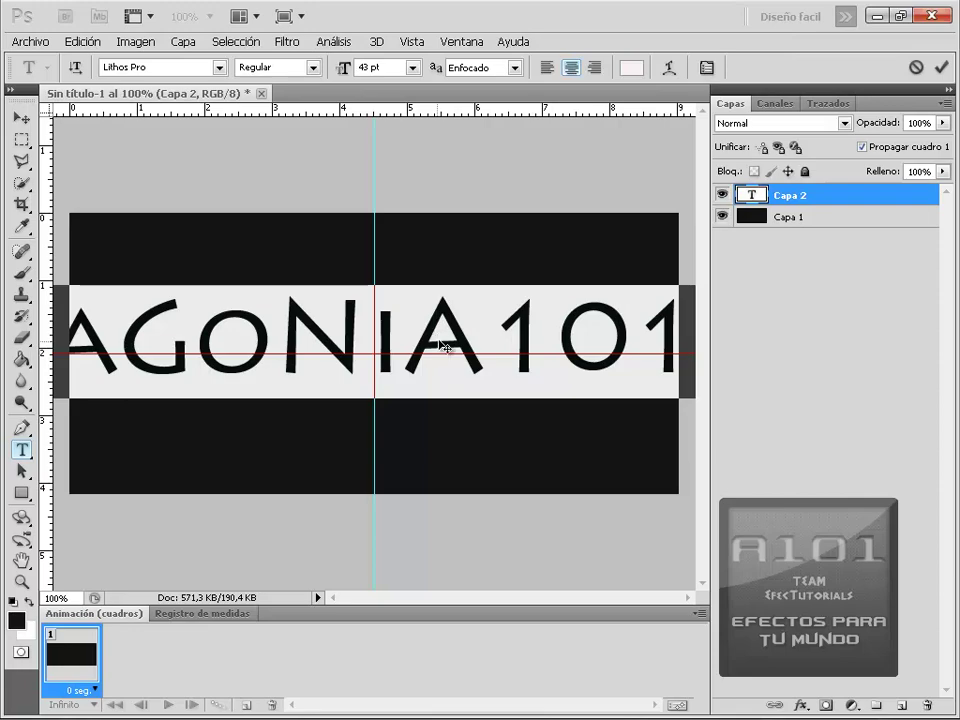
Change the title's font to Impact
{"action": "left_click", "coordinate": [219, 67]}
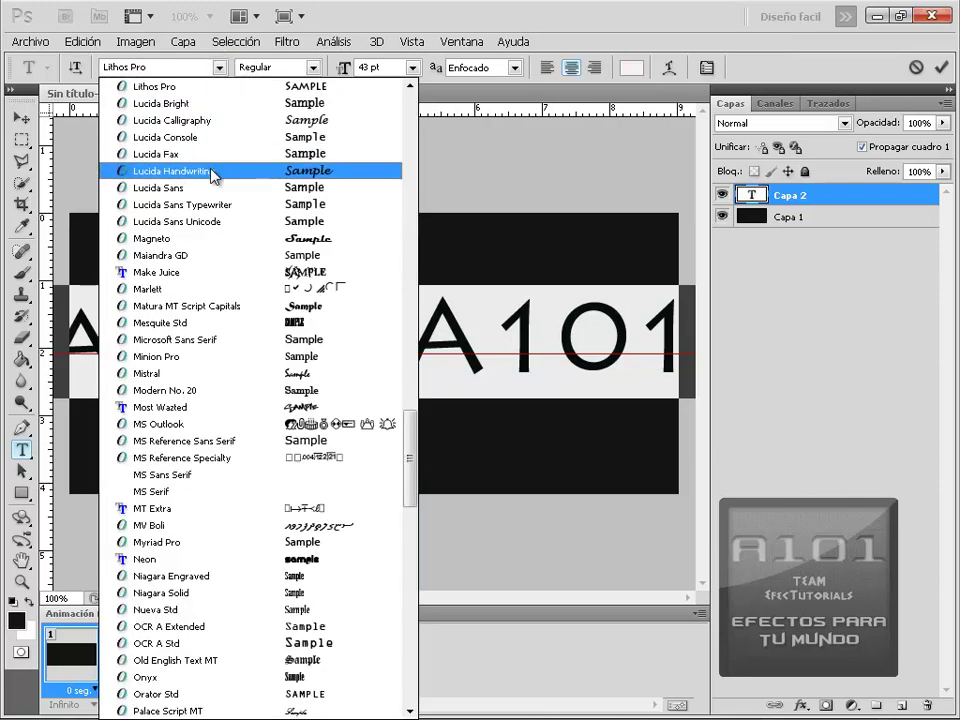
{"action": "scroll", "coordinate": [205, 170], "scroll_direction": "up", "scroll_amount": 1}
{"action": "scroll", "coordinate": [203, 160], "scroll_direction": "up", "scroll_amount": 1}
{"action": "scroll", "coordinate": [200, 150], "scroll_direction": "up", "scroll_amount": 1}
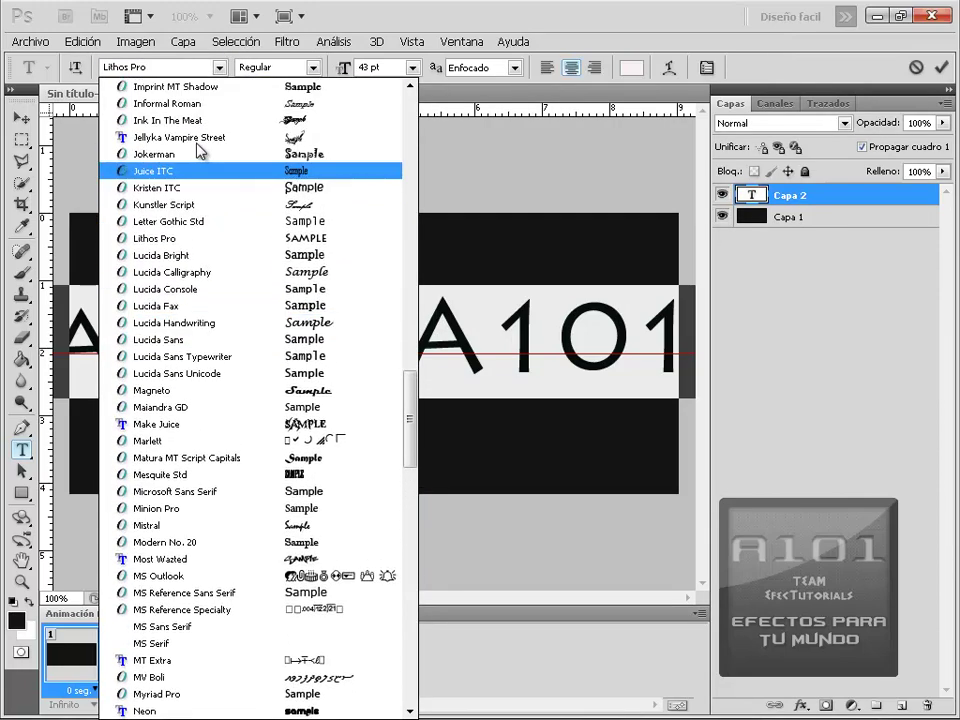
{"action": "scroll", "coordinate": [197, 148], "scroll_direction": "up", "scroll_amount": 2}
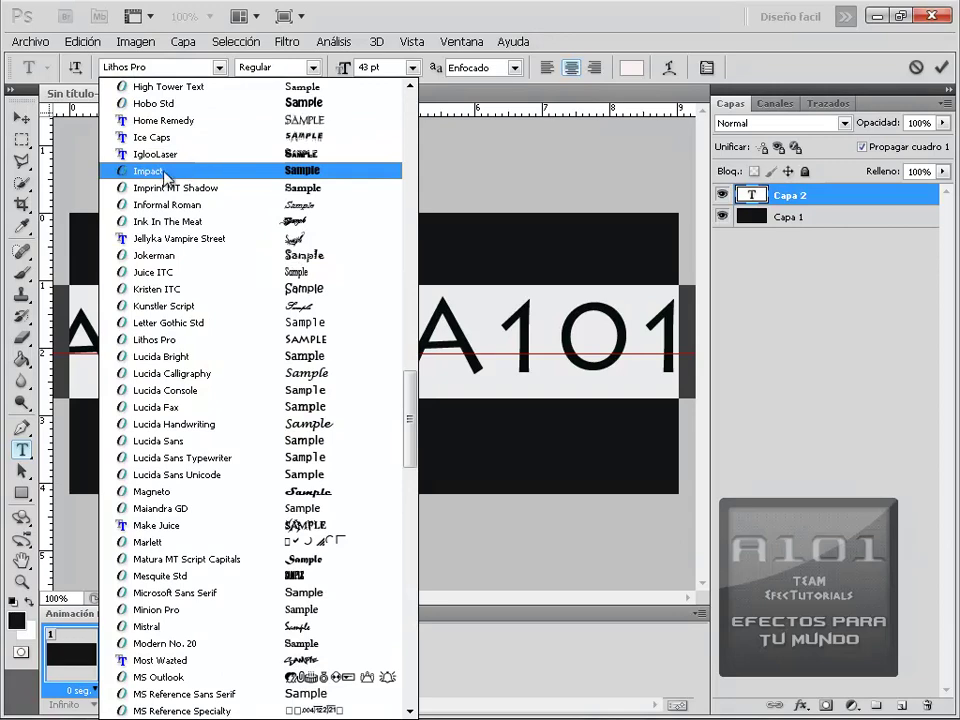
{"action": "left_click", "coordinate": [165, 172]}
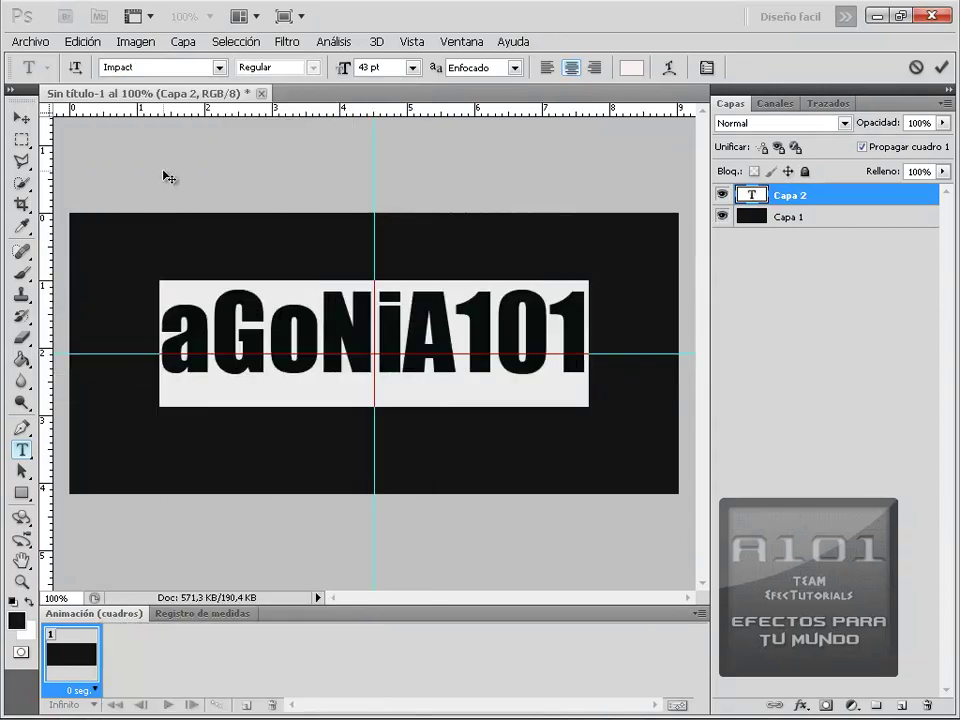
{"action": "left_click", "coordinate": [572, 320]}
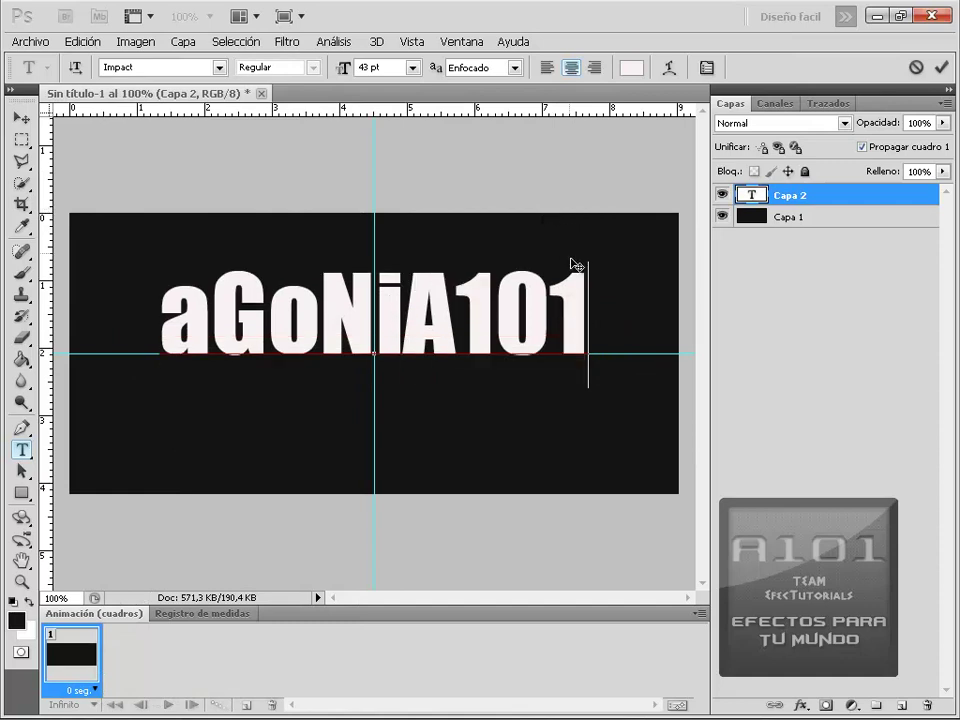
Enlarge the aGoNiA101 title to 50 pt
{"action": "mouse_move", "coordinate": [580, 268]}
{"action": "left_mouse_down"}
{"action": "mouse_move", "coordinate": [457, 285]}
{"action": "mouse_move", "coordinate": [125, 280]}
{"action": "left_mouse_up"}
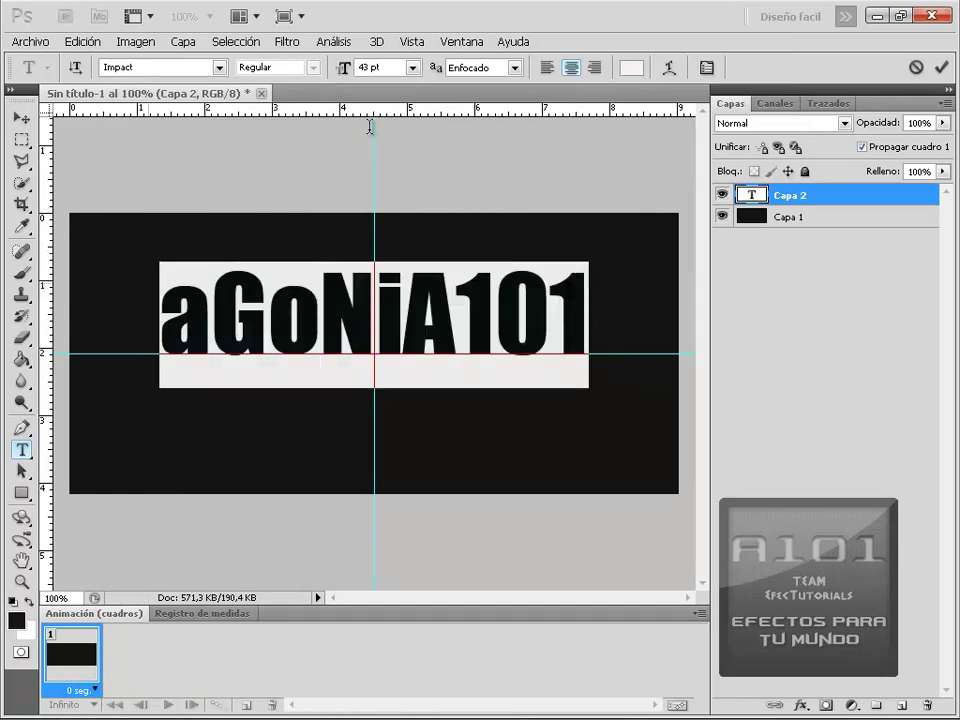
{"action": "left_click_drag", "start_coordinate": [346, 67], "coordinate": [354, 72]}
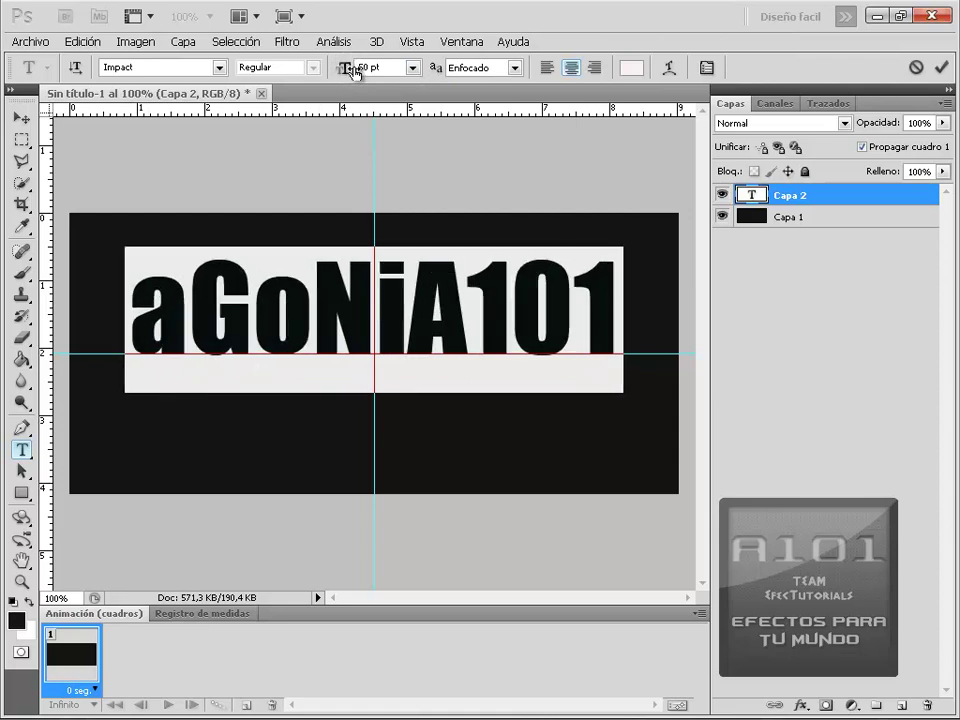
{"action": "left_click_drag", "start_coordinate": [354, 72], "coordinate": [356, 72]}
{"action": "left_click", "coordinate": [621, 320]}
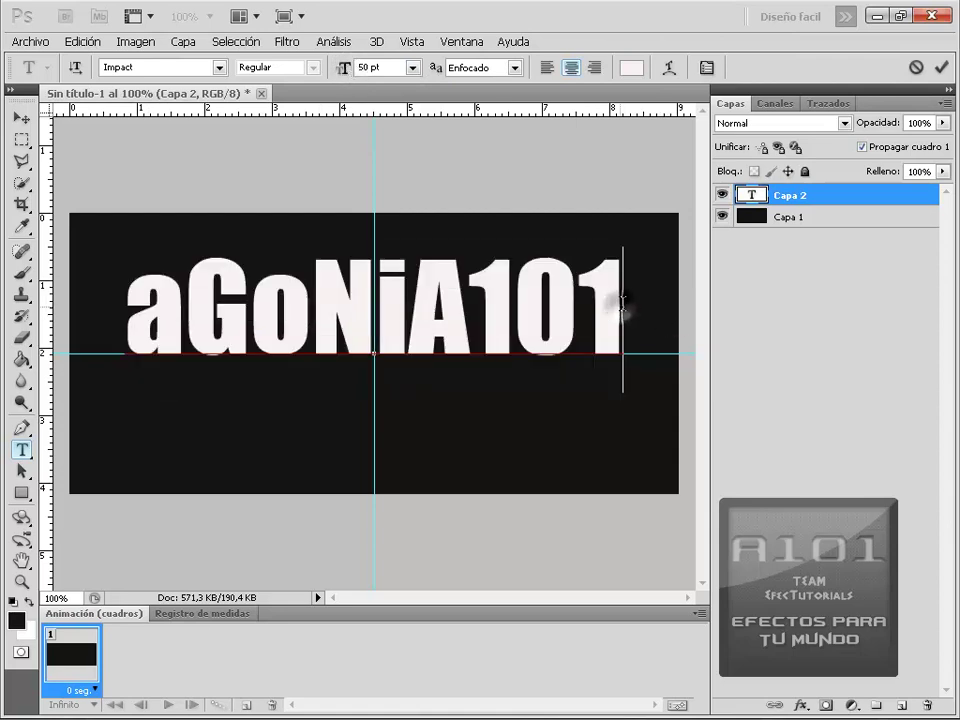
Colour the title pure white #ffffff and commit the text layer
{"action": "left_click", "coordinate": [630, 68]}
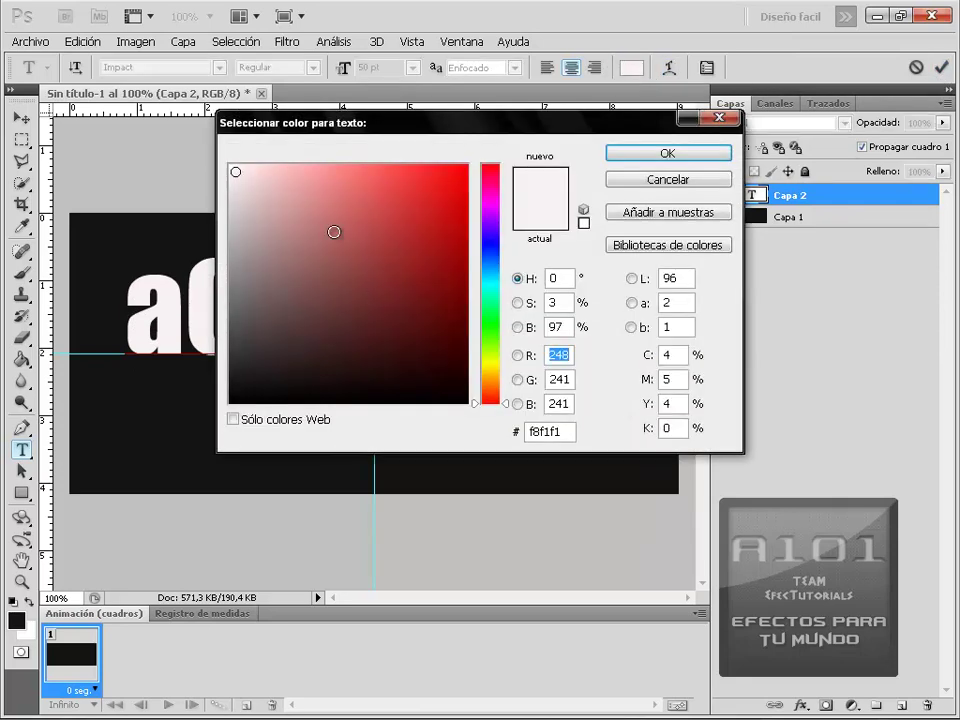
{"action": "left_click_drag", "start_coordinate": [334, 229], "coordinate": [229, 165]}
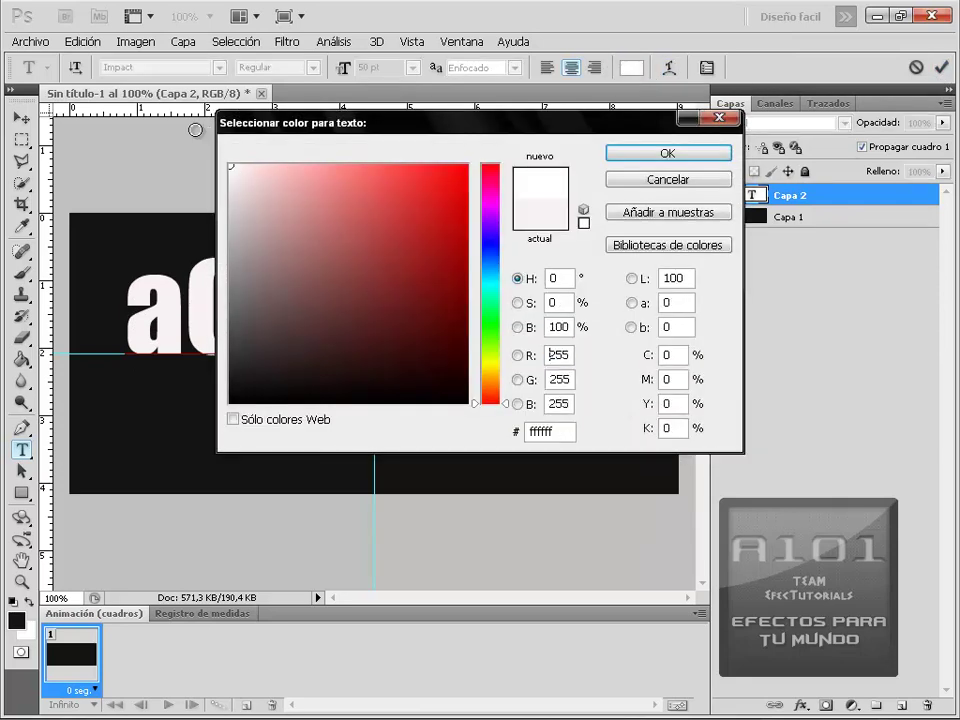
{"action": "left_click", "coordinate": [680, 154]}
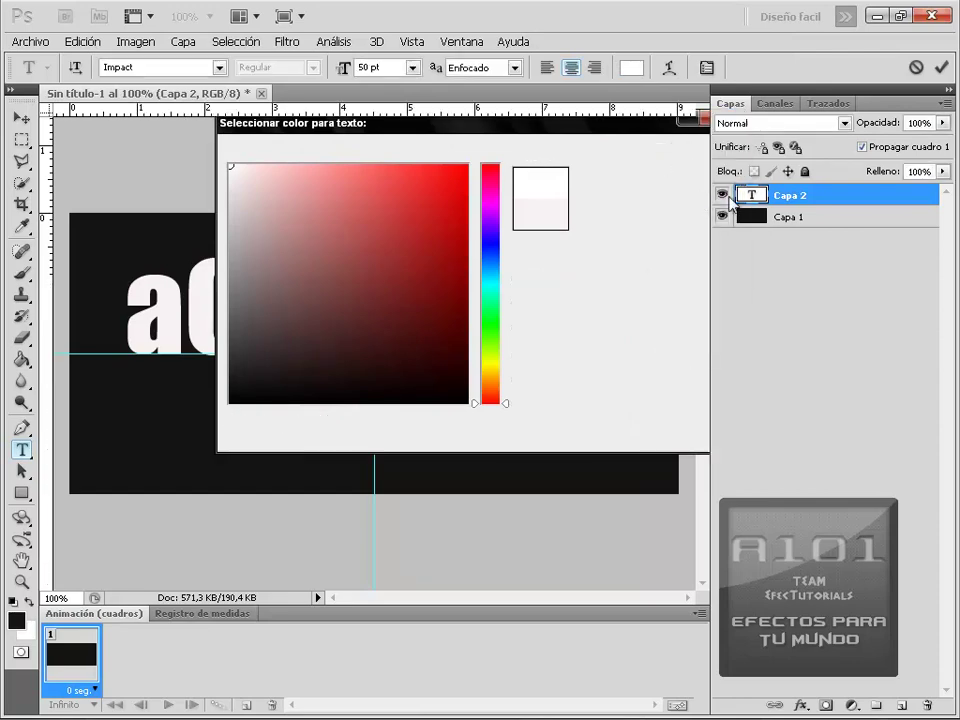
{"action": "left_click", "coordinate": [942, 68]}
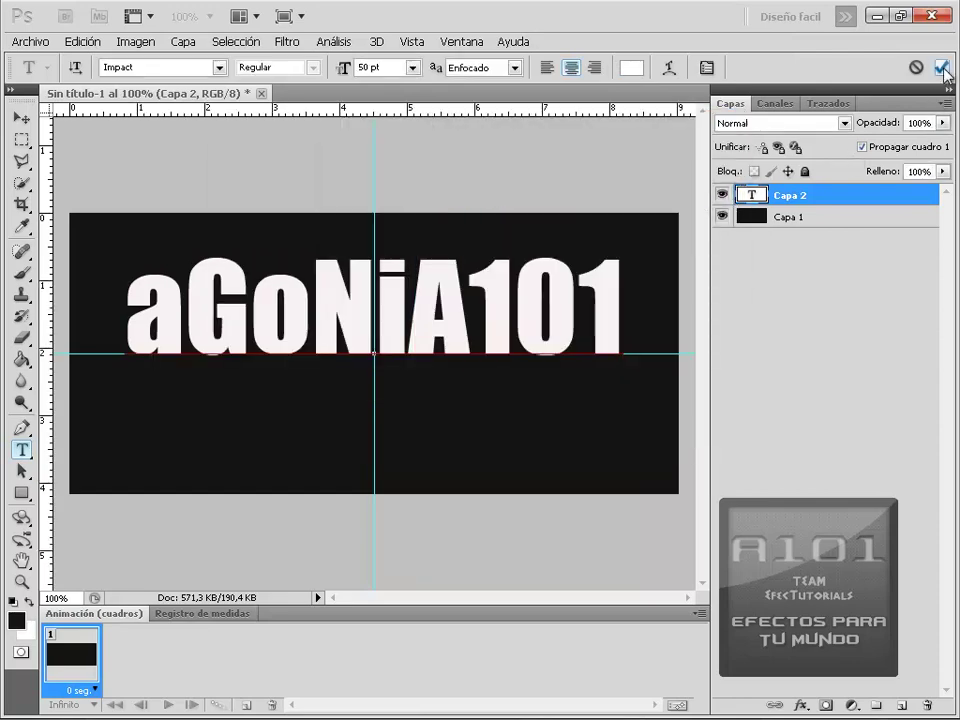
{"action": "left_click", "coordinate": [942, 68]}
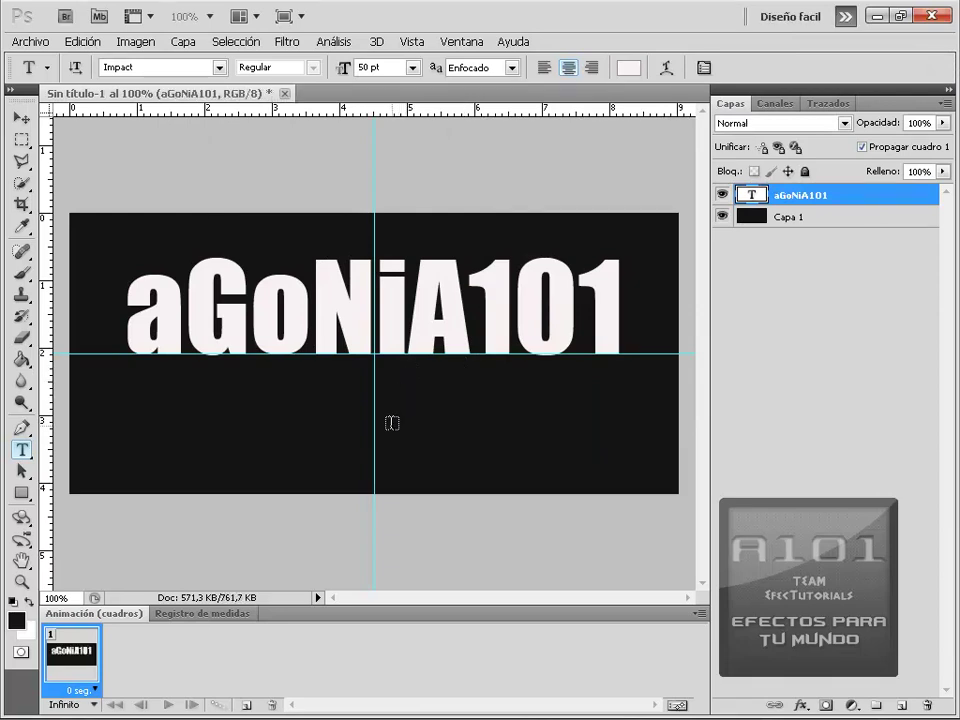
Start a new 14 pt text line below the title
{"action": "left_click", "coordinate": [391, 423]}
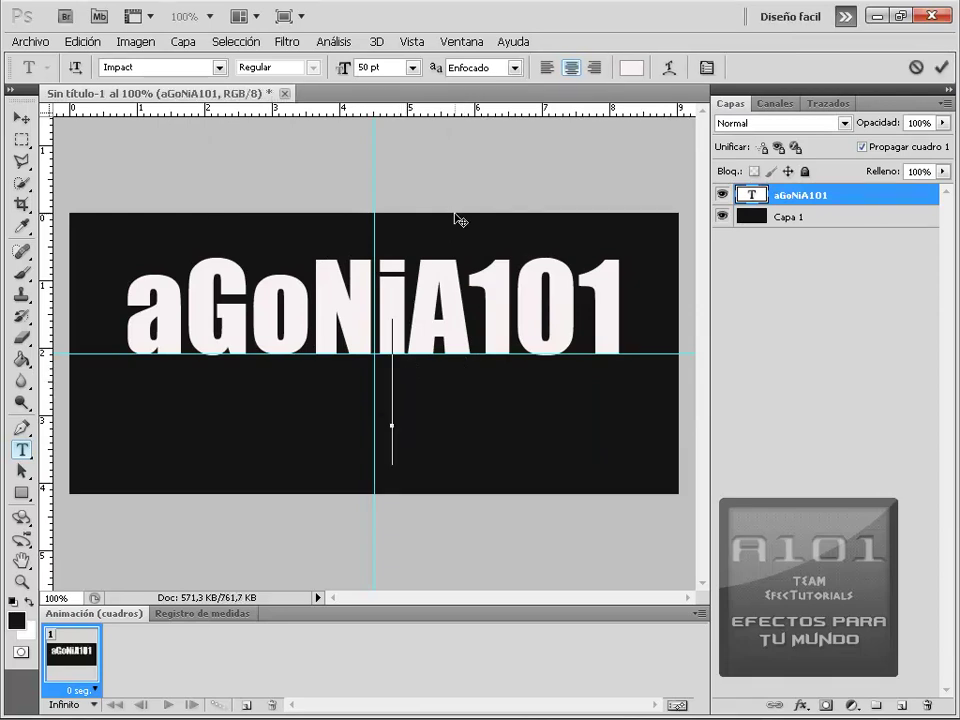
{"action": "left_click", "coordinate": [413, 67]}
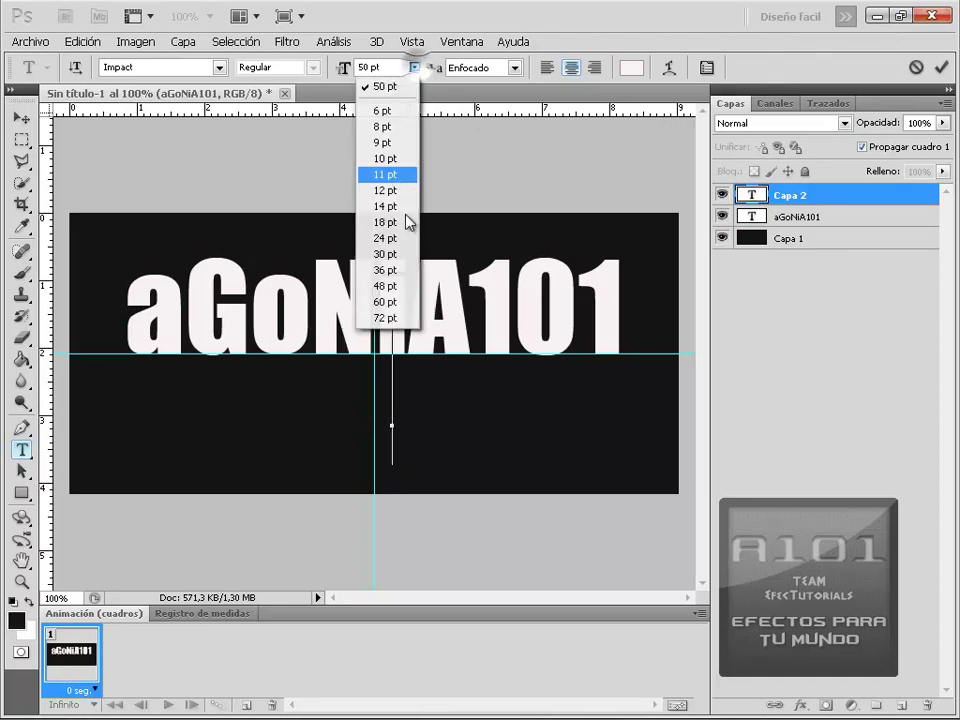
{"action": "left_click", "coordinate": [385, 270]}
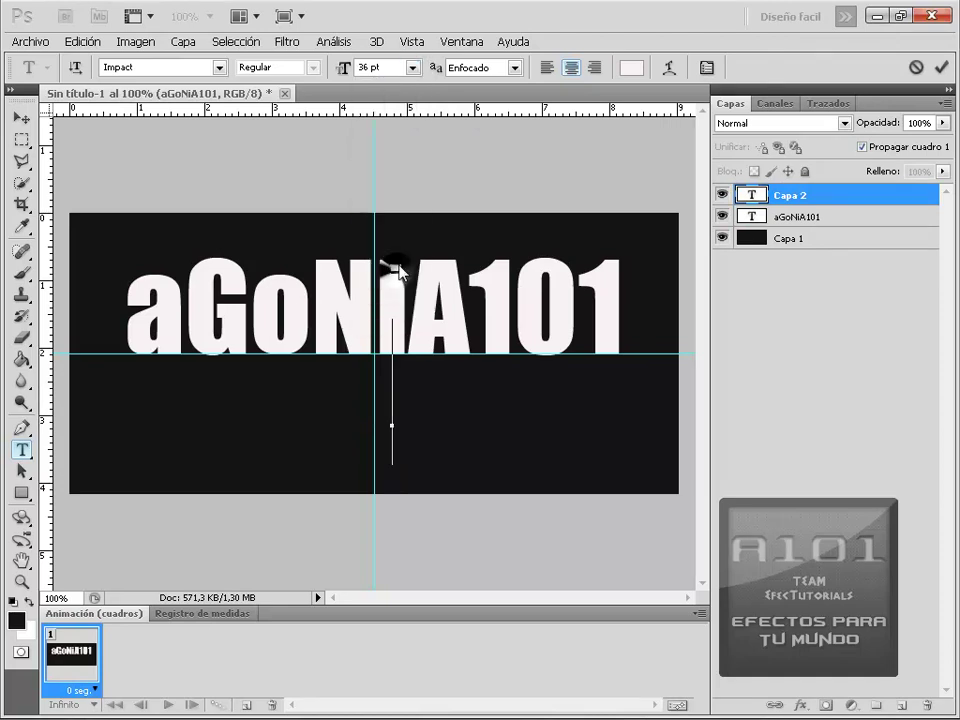
{"action": "left_click", "coordinate": [413, 67]}
{"action": "left_click", "coordinate": [392, 206]}
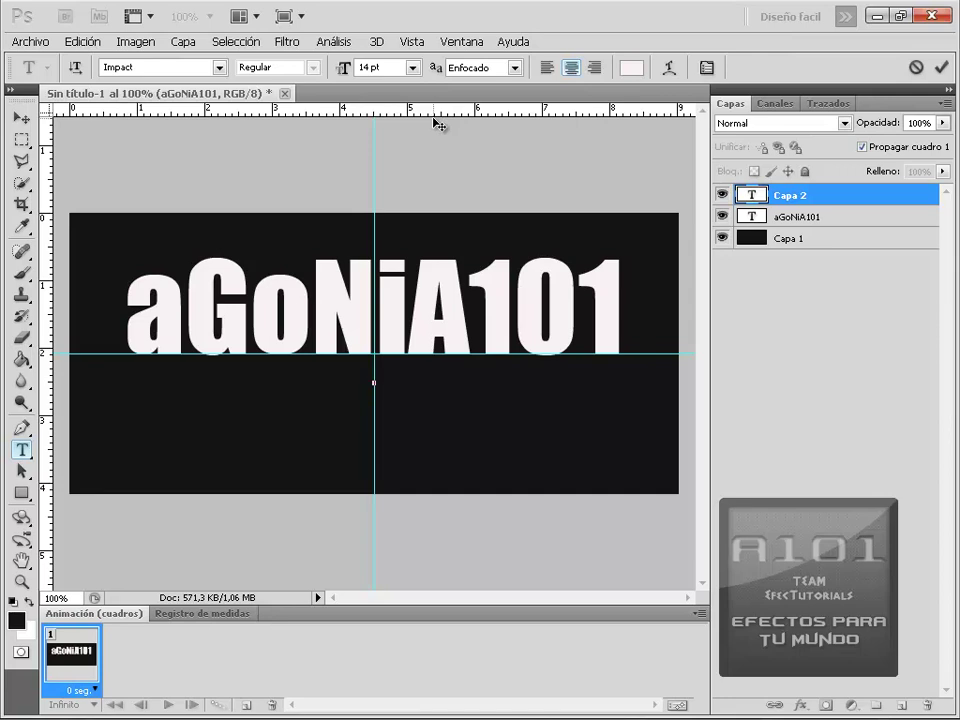
Type 'Videtutoriales', move it under the title's right half, and commit it
{"action": "type", "text": "Videtutori"}
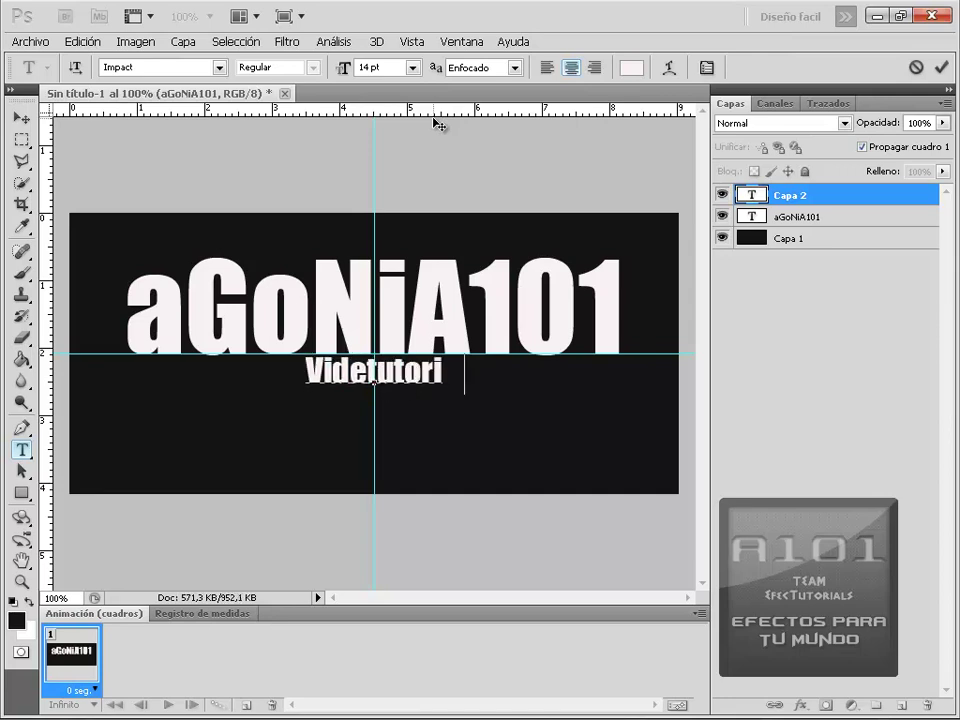
{"action": "type", "text": "añles"}
{"action": "key", "text": "BackSpace"}
{"action": "key", "text": "BackSpace"}
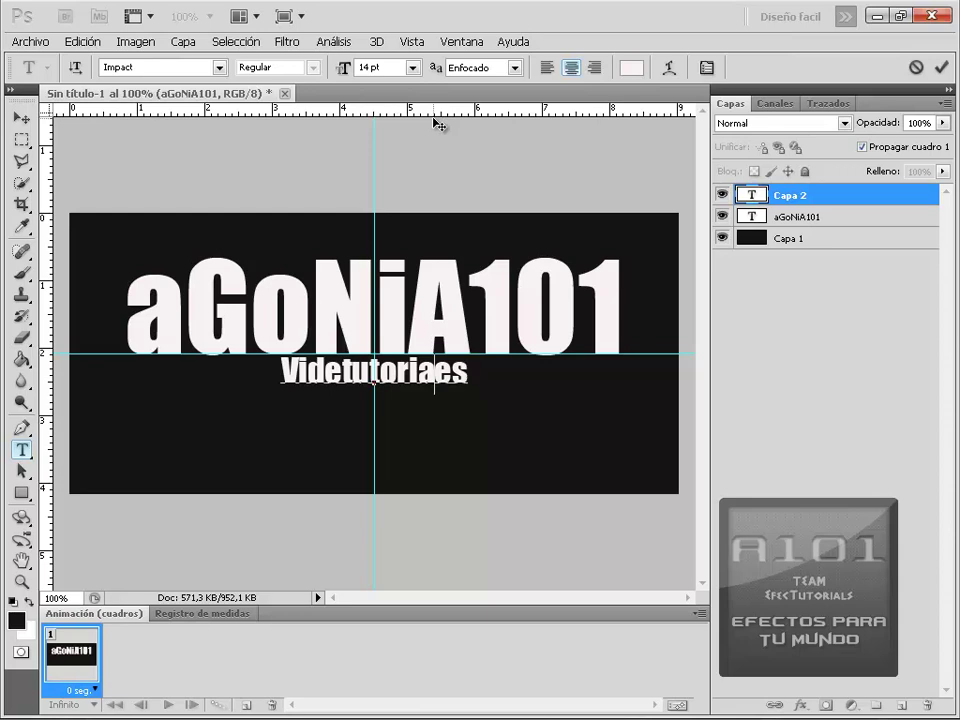
{"action": "type", "text": "l"}
{"action": "left_click_drag", "start_coordinate": [435, 212], "coordinate": [542, 207]}
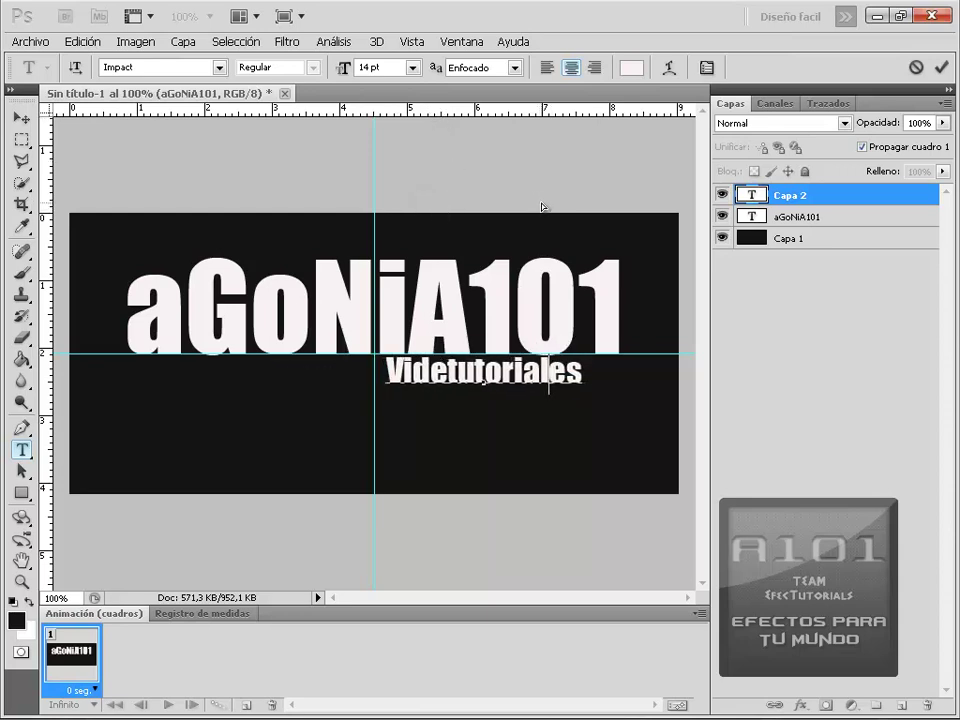
{"action": "left_click", "coordinate": [943, 72]}
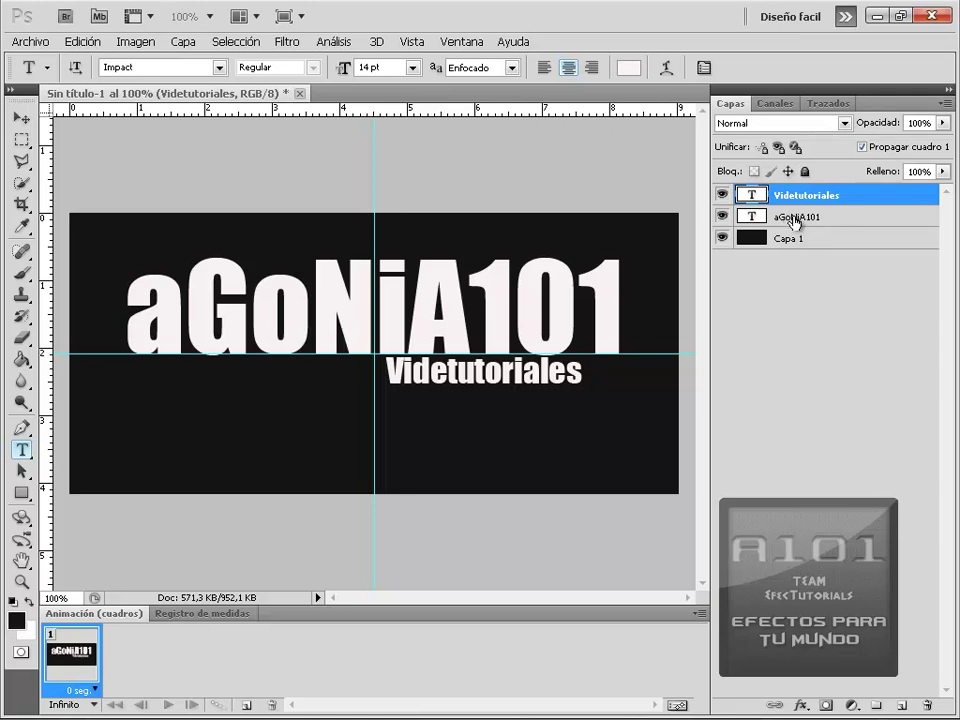
Rasterize both the aGoNiA101 and Videtutoriales text layers
{"action": "left_click", "coordinate": [796, 220], "text": "shift"}
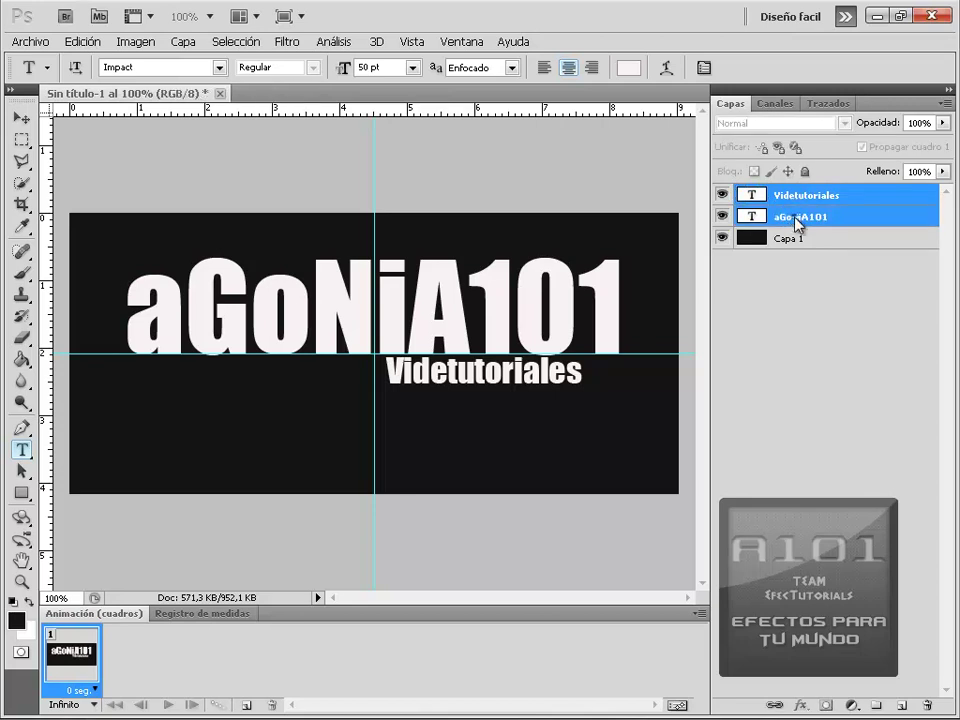
{"action": "right_click", "coordinate": [796, 220]}
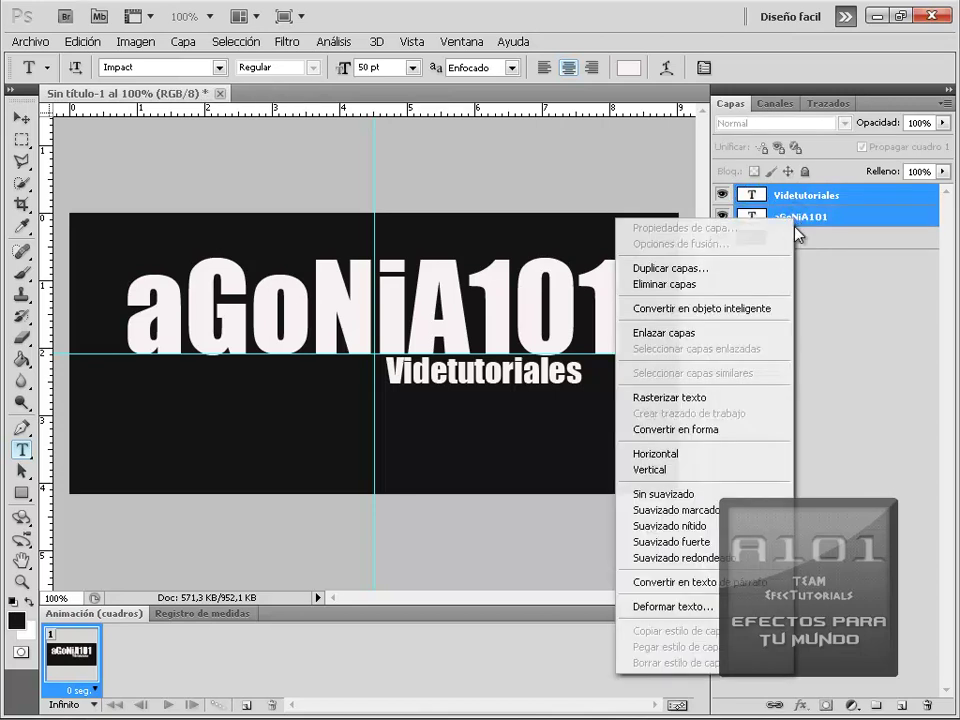
{"action": "left_click", "coordinate": [688, 398]}
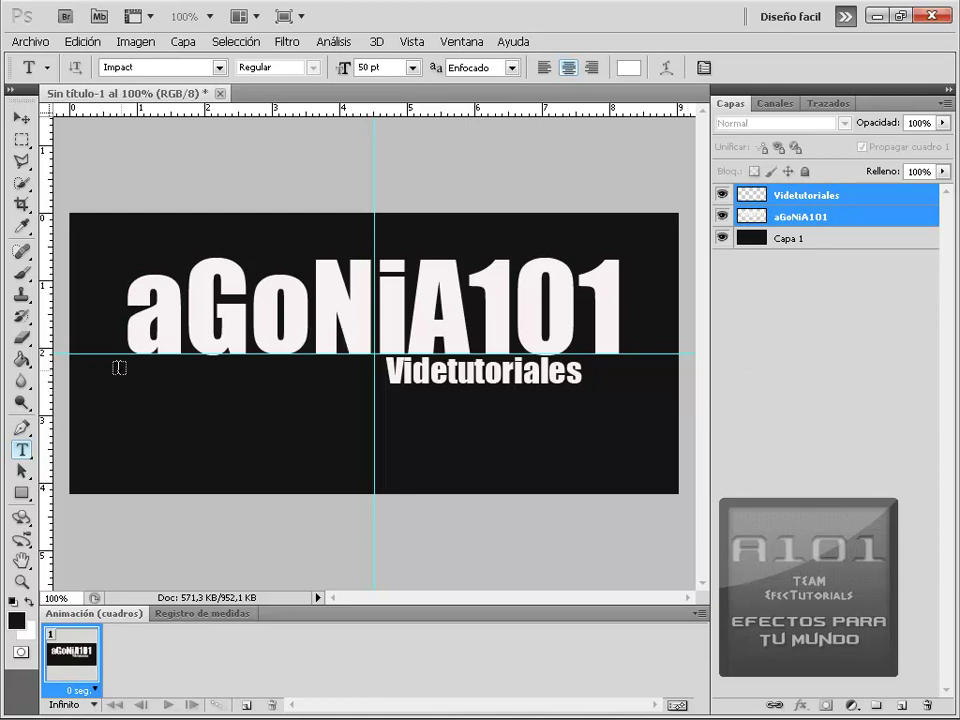
{"action": "left_click", "coordinate": [20, 430]}
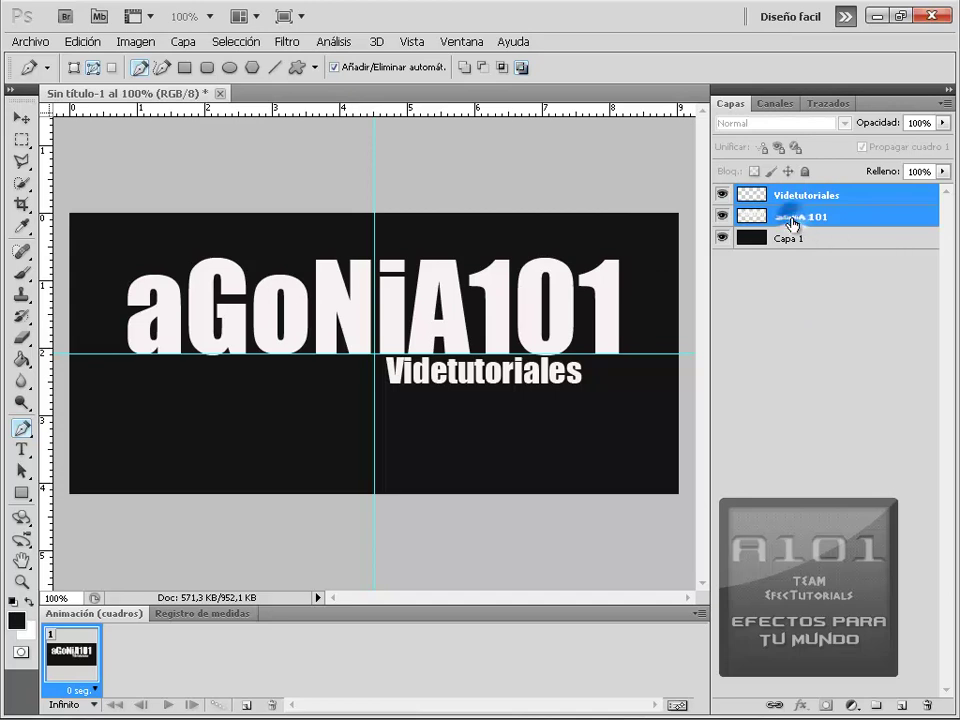
On the aGoNiA101 layer, turn a three-point Pen path over the 'a' into a 0-feather selection
{"action": "left_click_drag", "start_coordinate": [793, 224], "coordinate": [793, 214]}
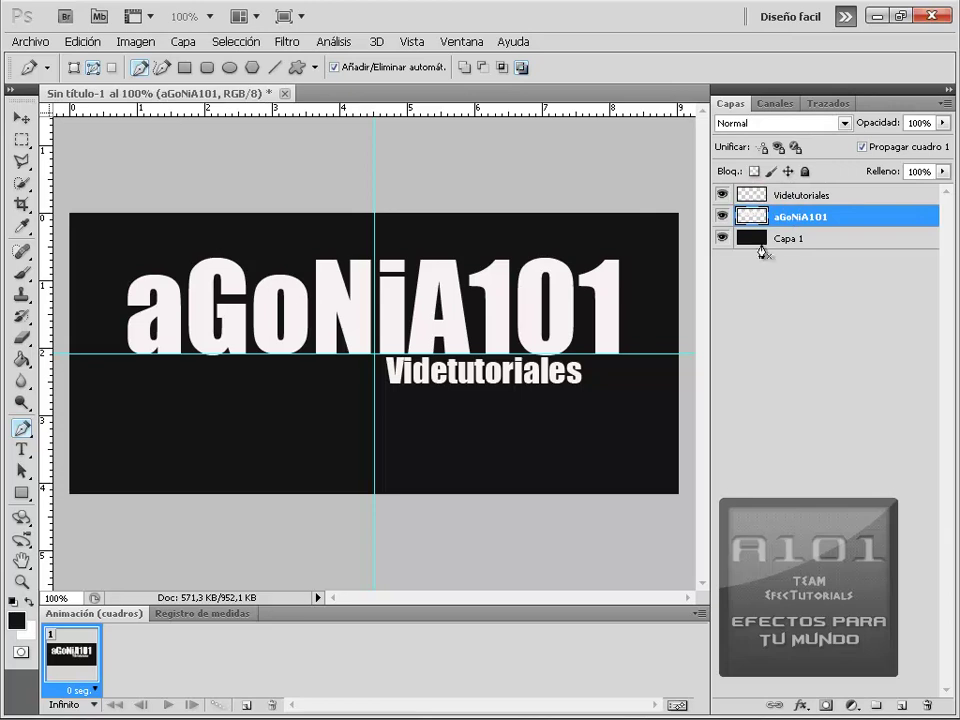
{"action": "left_click", "coordinate": [119, 373]}
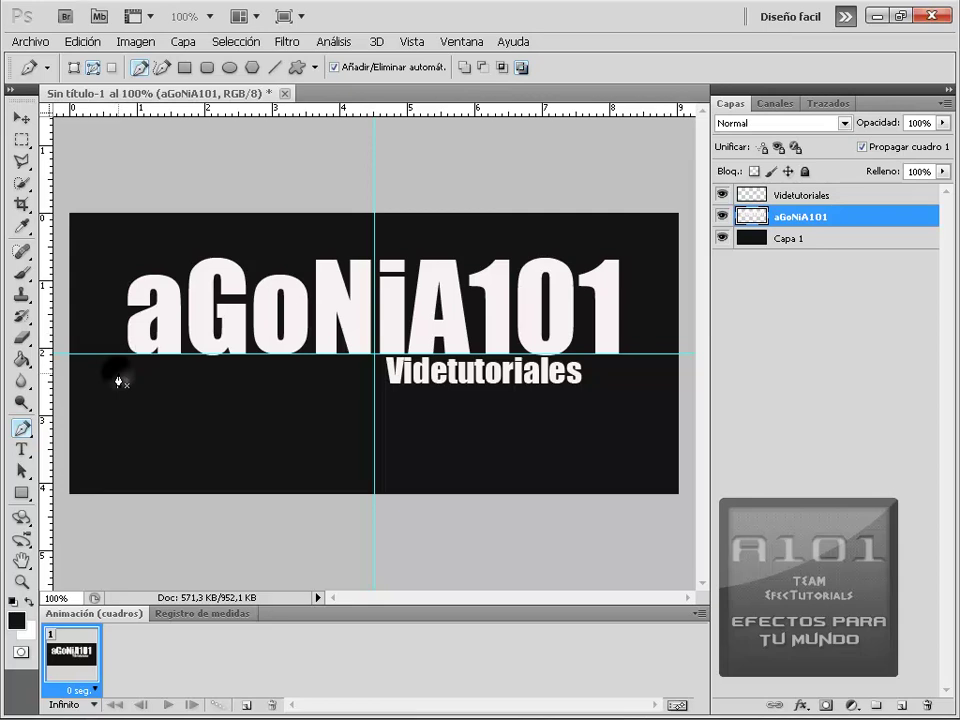
{"action": "left_click", "coordinate": [166, 253]}
{"action": "left_click", "coordinate": [166, 385]}
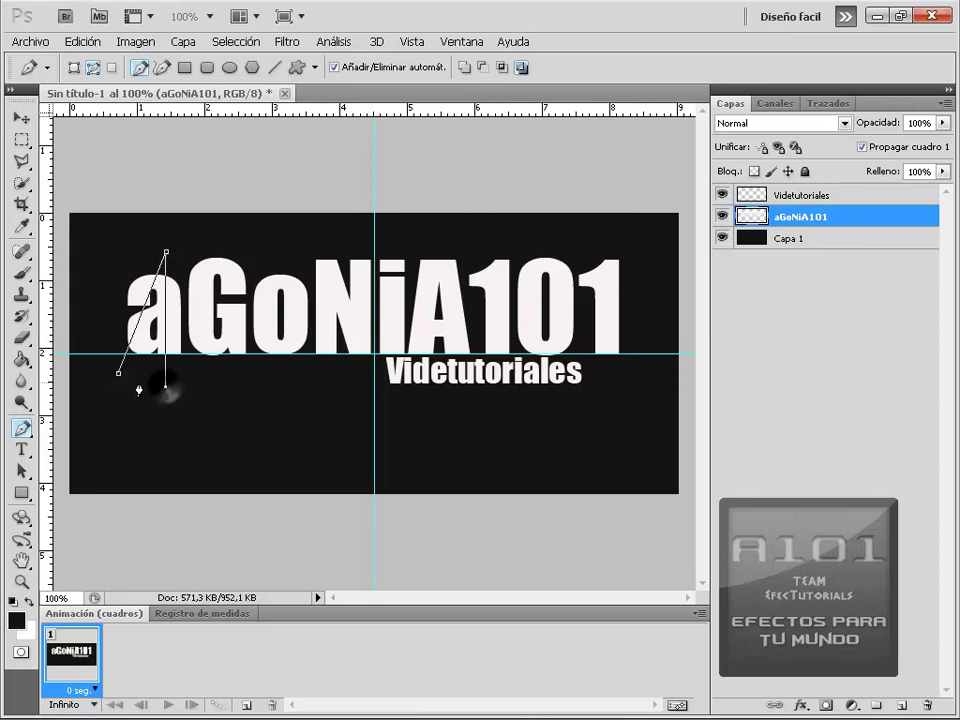
{"action": "left_click", "coordinate": [119, 373]}
{"action": "right_click", "coordinate": [208, 364]}
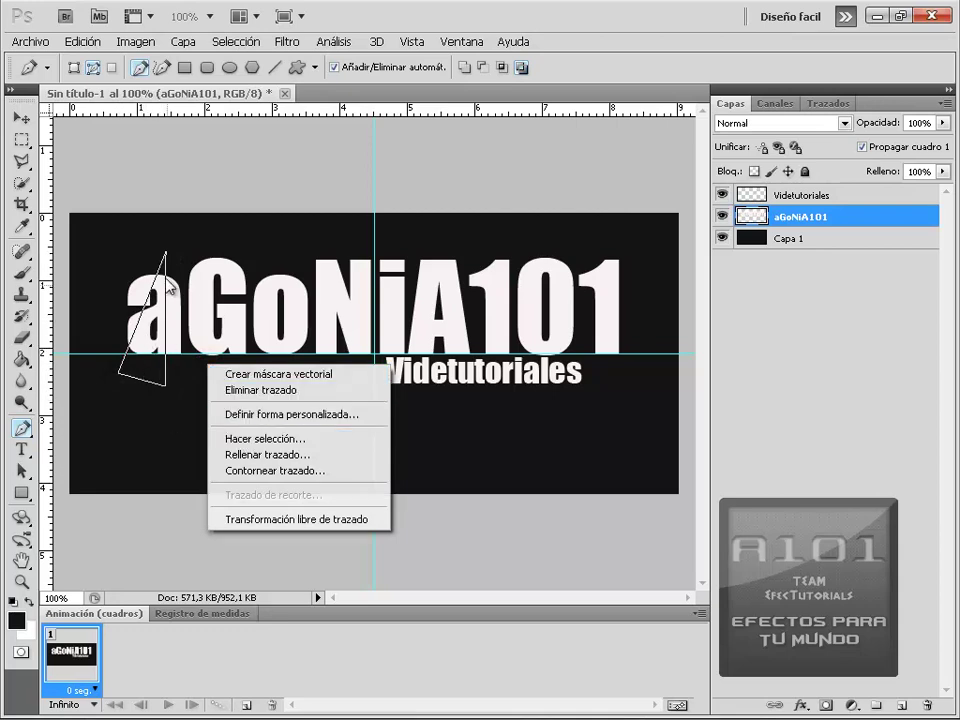
{"action": "left_click", "coordinate": [272, 446]}
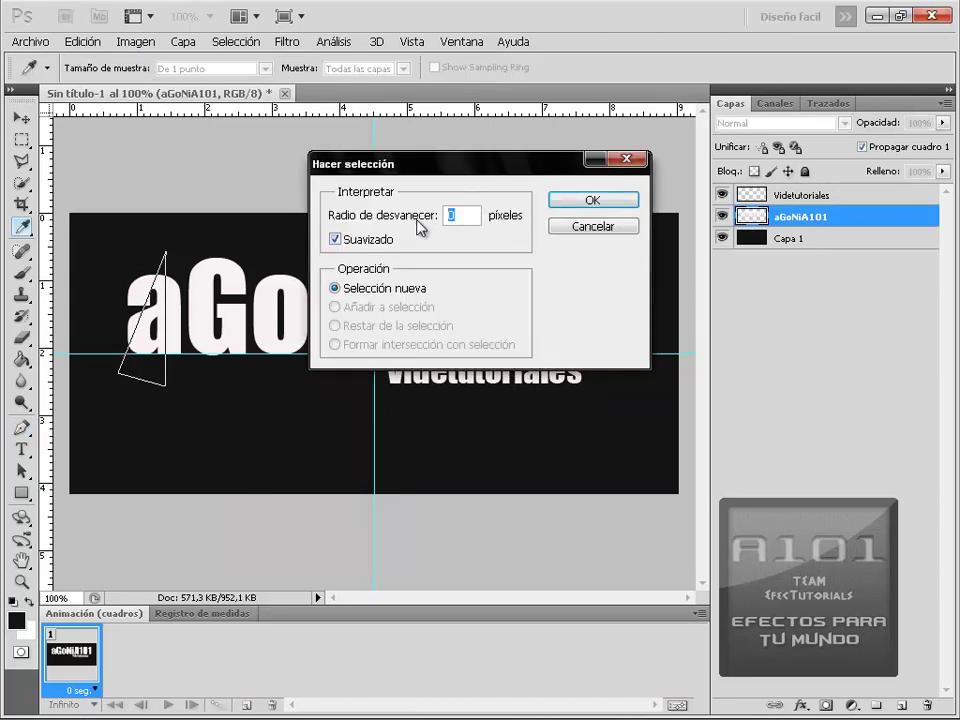
{"action": "left_click", "coordinate": [592, 201]}
{"action": "key", "text": "p"}
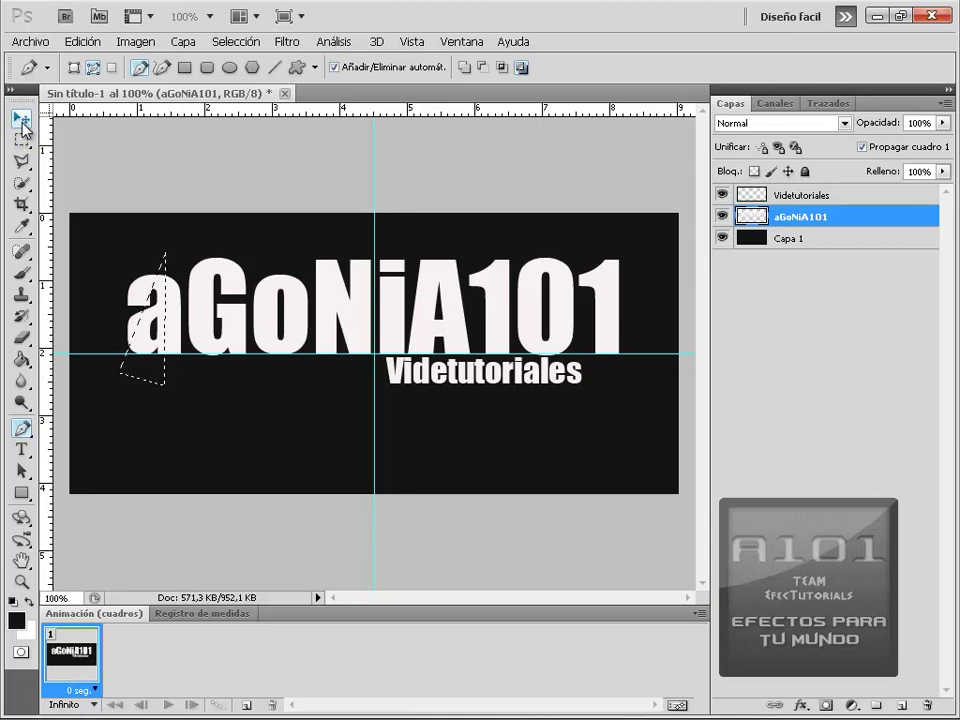
With the Move tool, switch between the Videtutoriales and aGoNiA101 layers to offset slices
{"action": "left_click", "coordinate": [21, 119]}
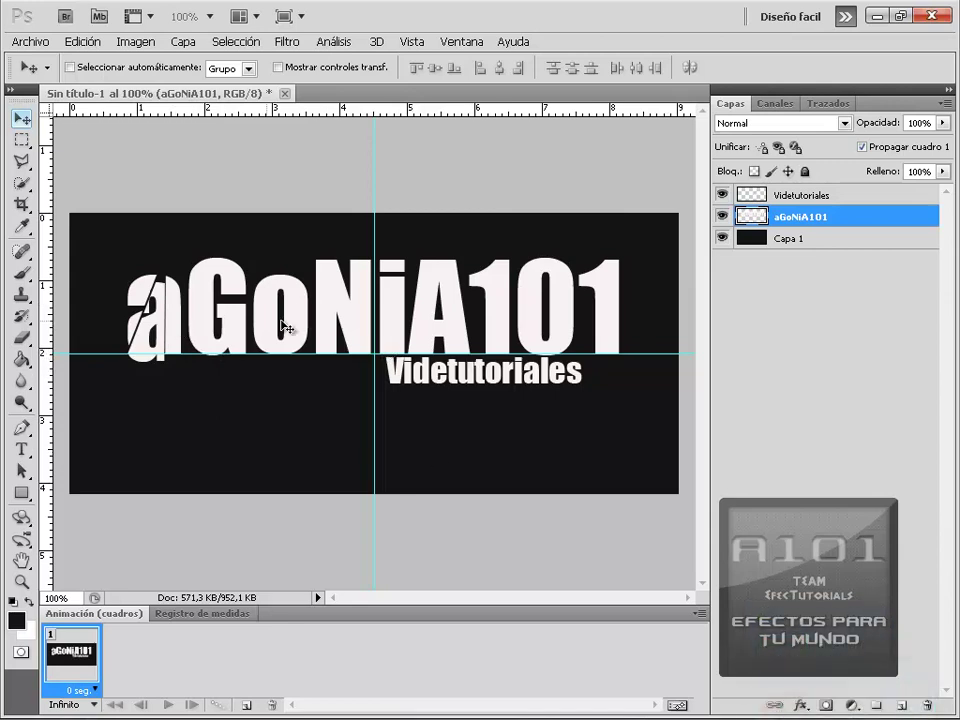
{"action": "left_click", "coordinate": [811, 197]}
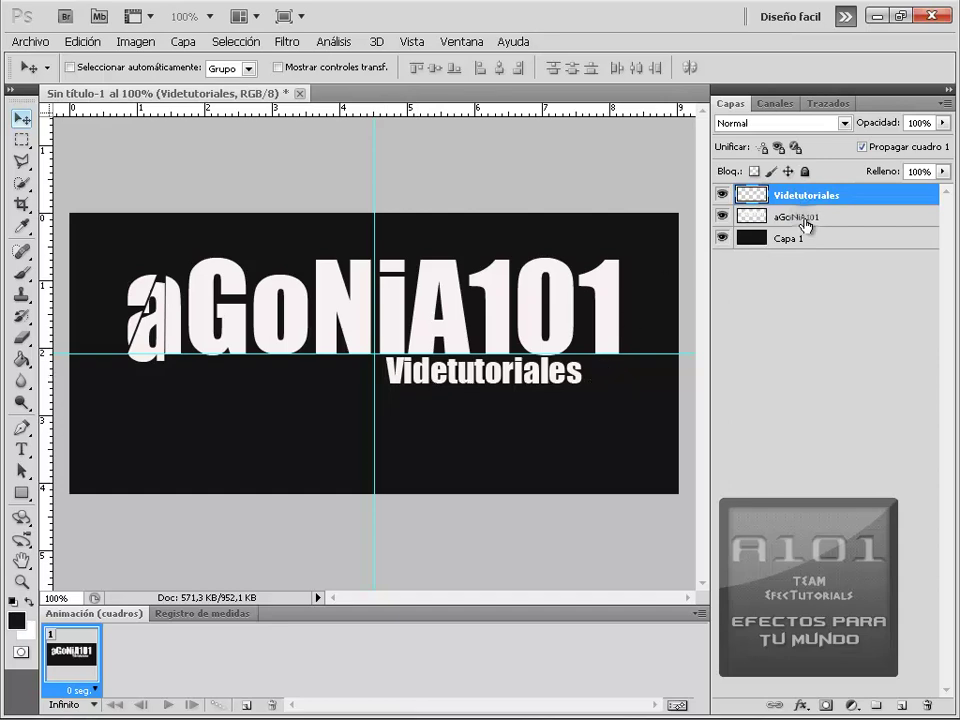
{"action": "left_click", "coordinate": [752, 217]}
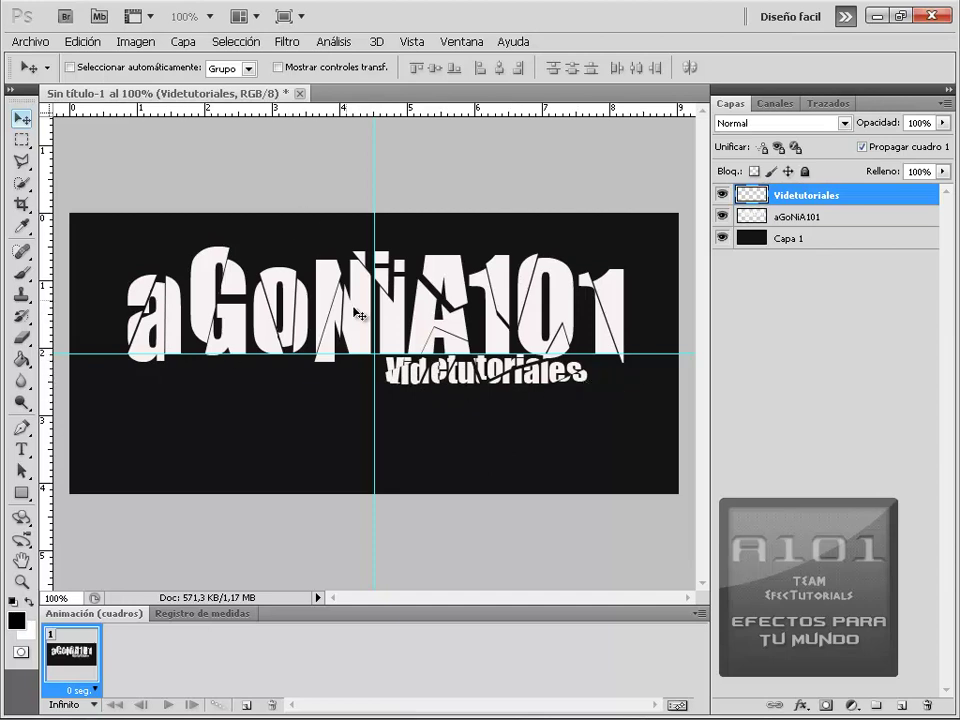
Add a Pattern Overlay to aGoNiA101 using the grey stone pattern at 128% scale
{"action": "left_click", "coordinate": [799, 218]}
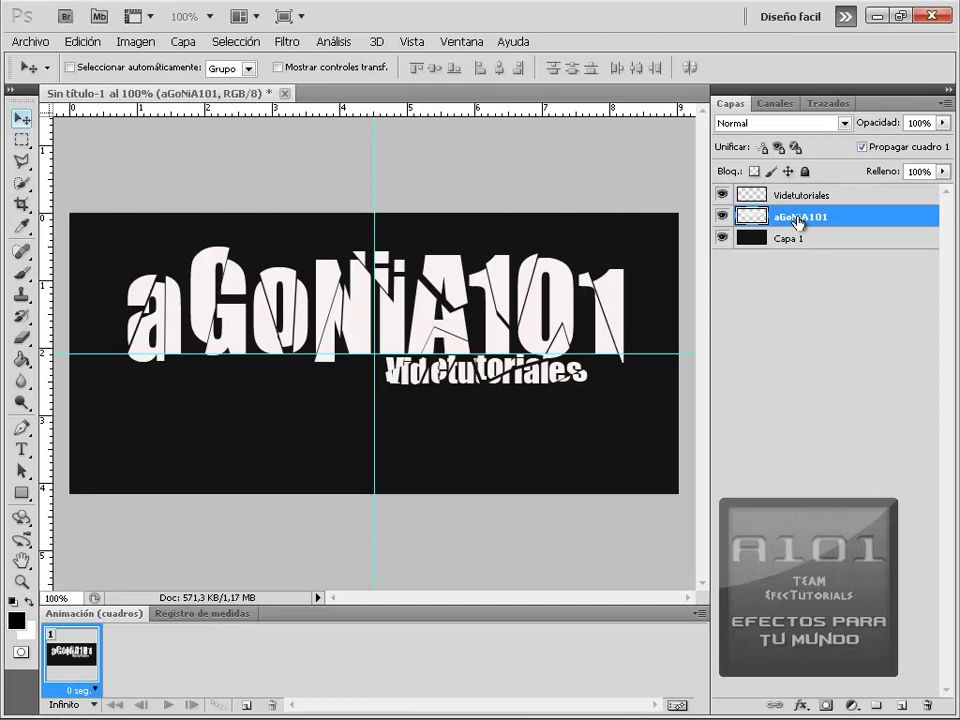
{"action": "left_click", "coordinate": [801, 705]}
{"action": "left_click", "coordinate": [737, 686]}
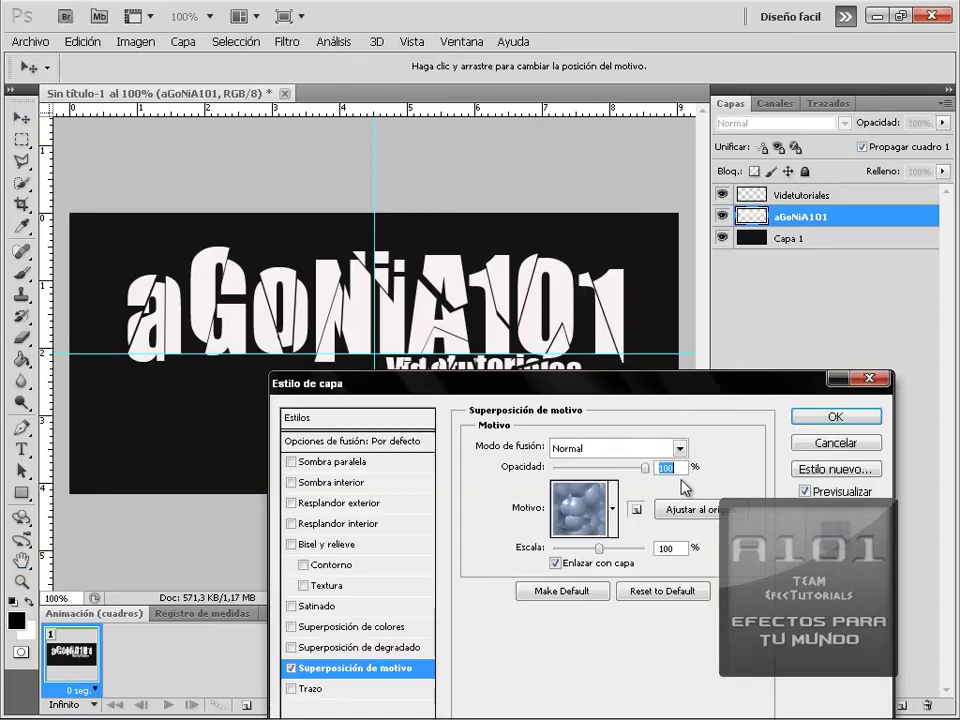
{"action": "left_click", "coordinate": [613, 510]}
{"action": "left_click", "coordinate": [552, 567]}
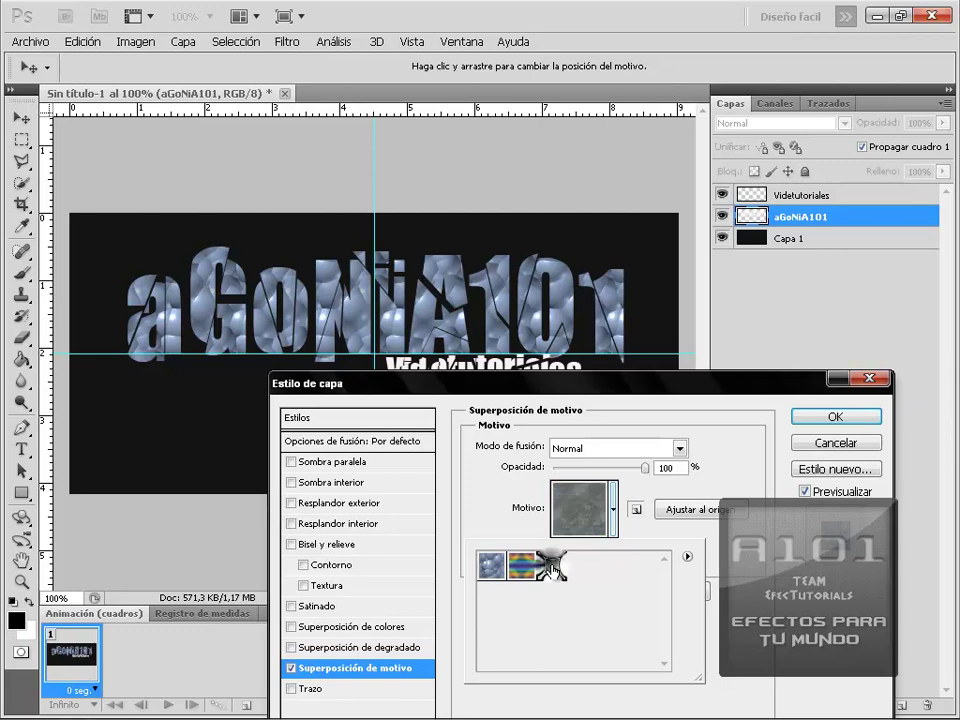
{"action": "left_click", "coordinate": [727, 486]}
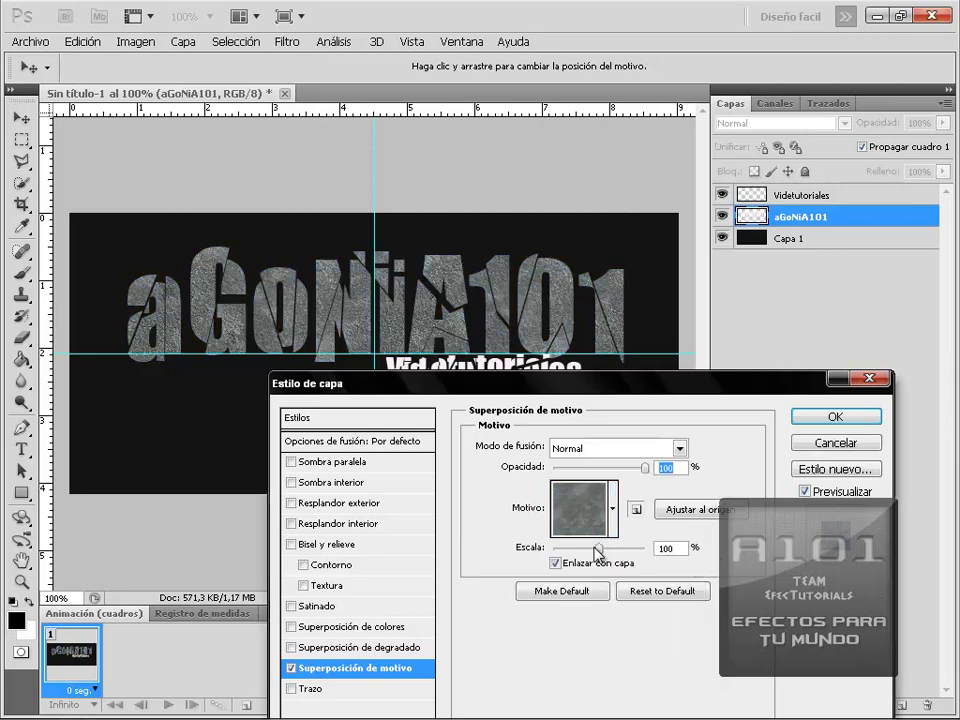
{"action": "left_click_drag", "start_coordinate": [605, 552], "coordinate": [603, 551]}
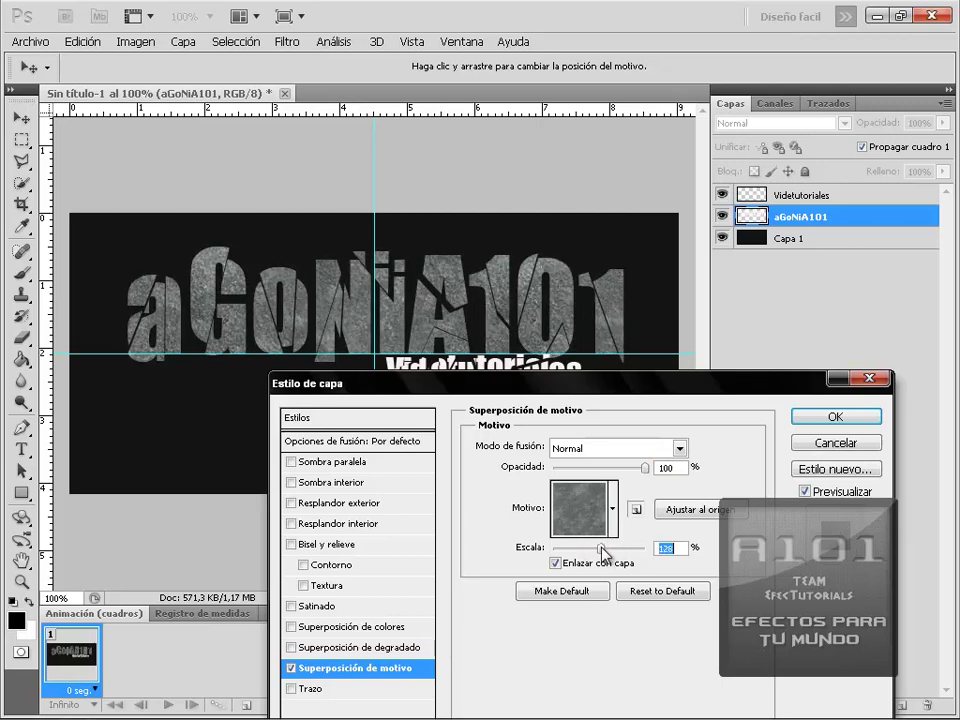
{"action": "left_click", "coordinate": [813, 420]}
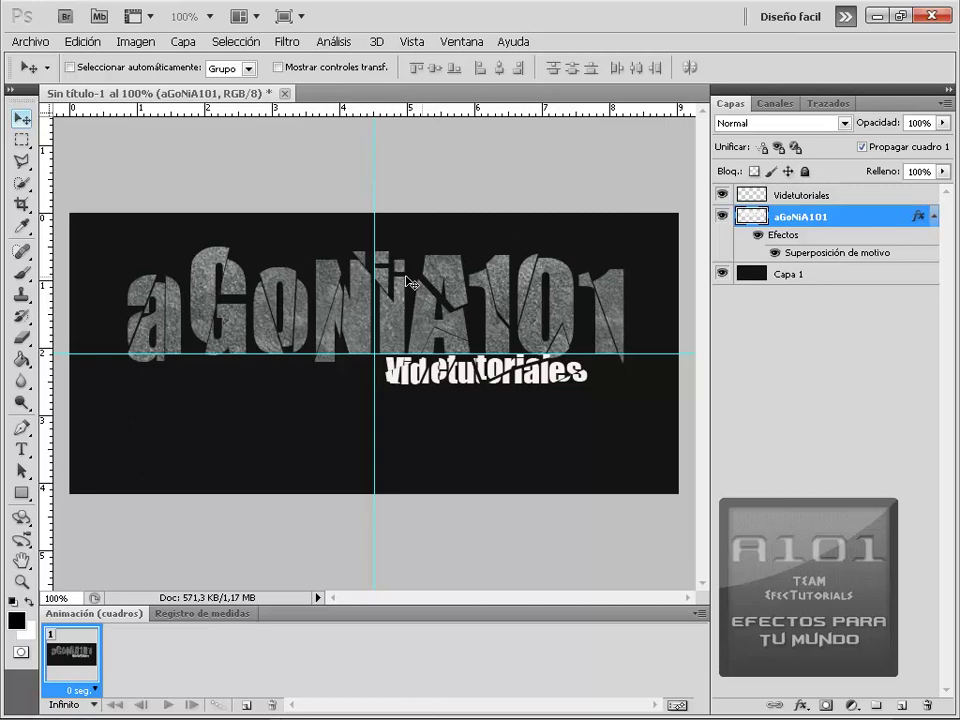
Open the stone image 17.jpg from the Abel folder
{"action": "right_click", "coordinate": [403, 96]}
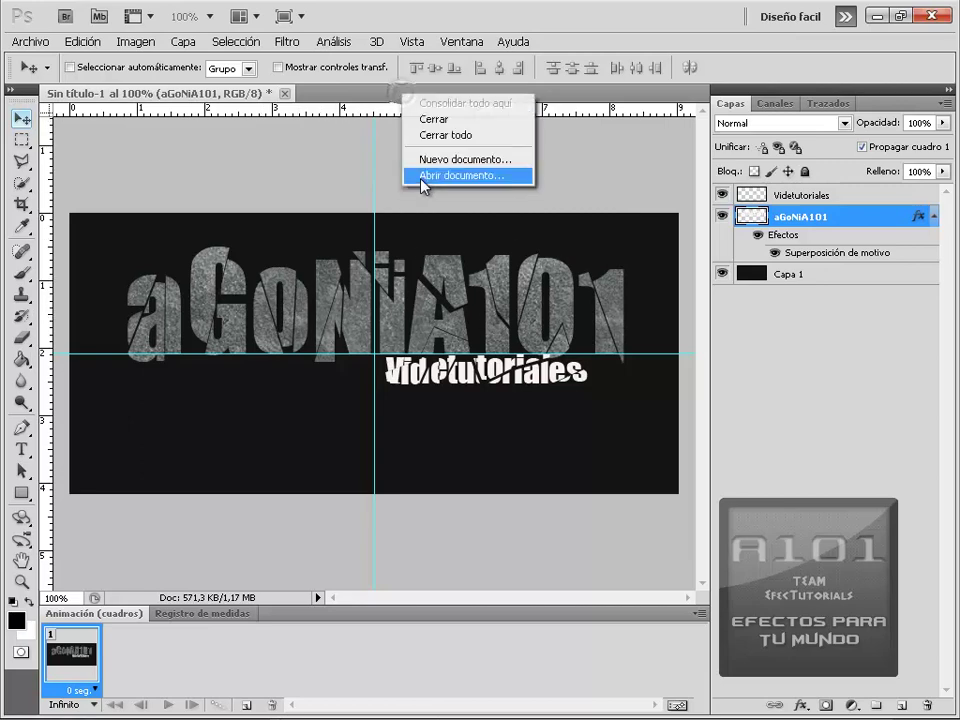
{"action": "left_click", "coordinate": [434, 176]}
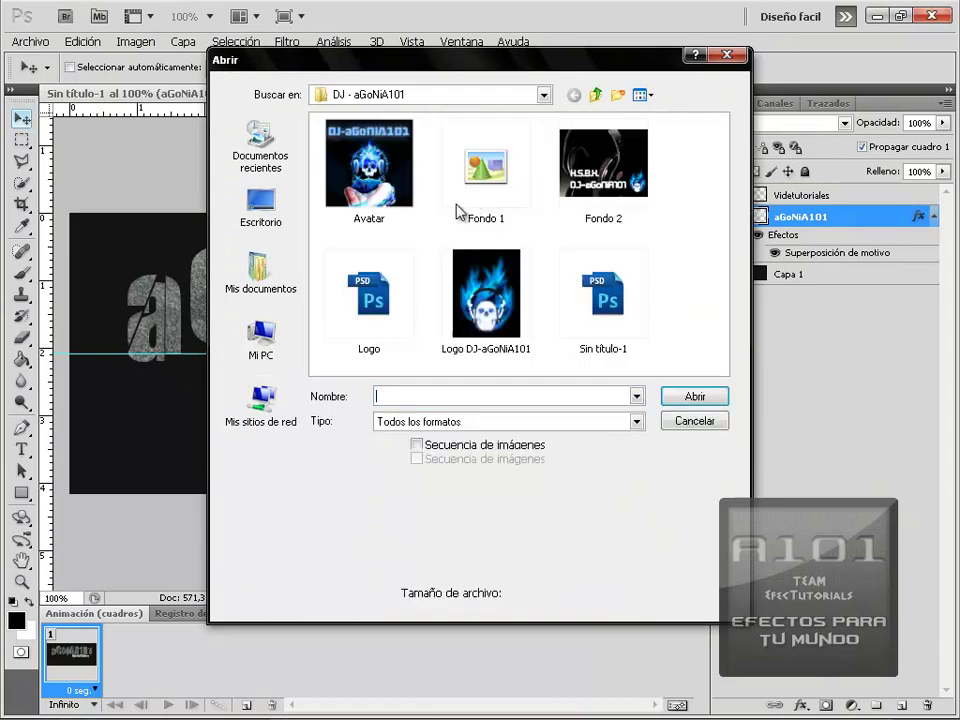
{"action": "left_click", "coordinate": [596, 94]}
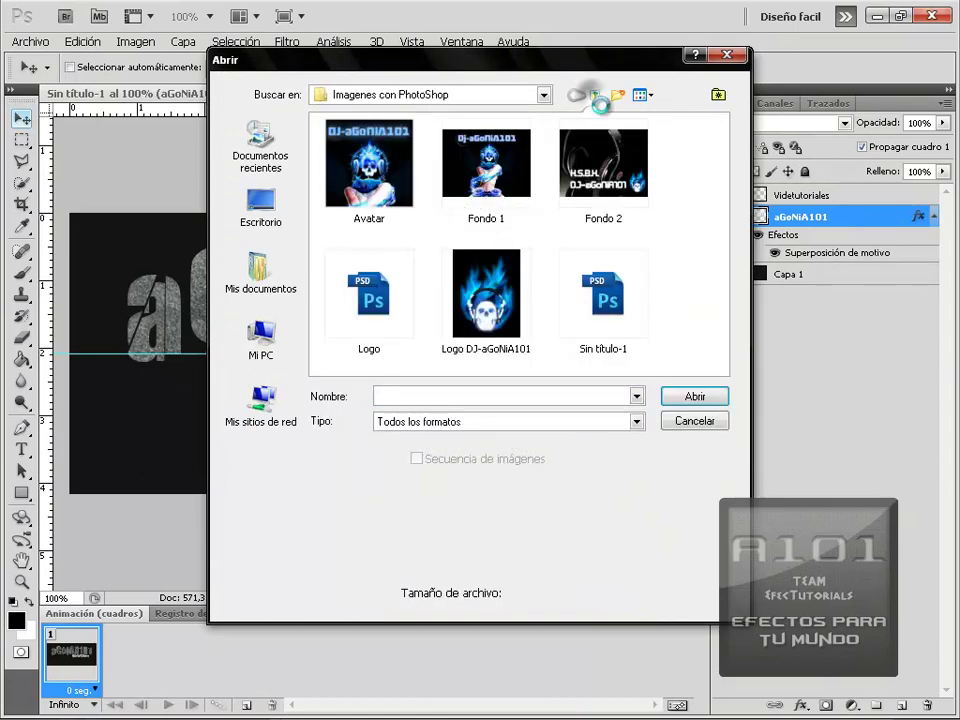
{"action": "left_click", "coordinate": [596, 95]}
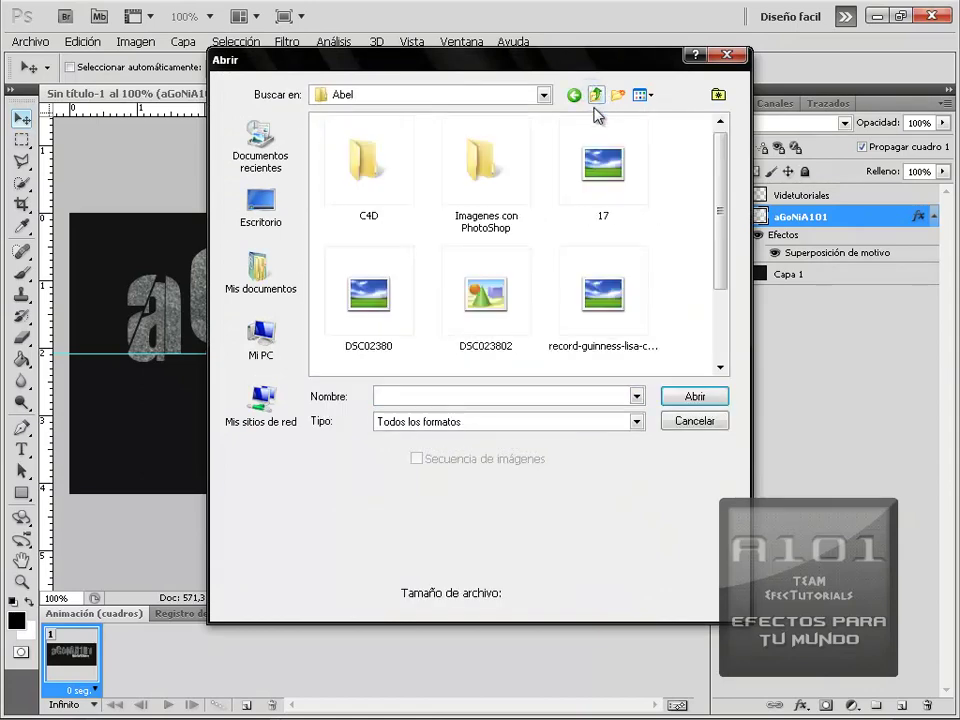
{"action": "left_click", "coordinate": [607, 180]}
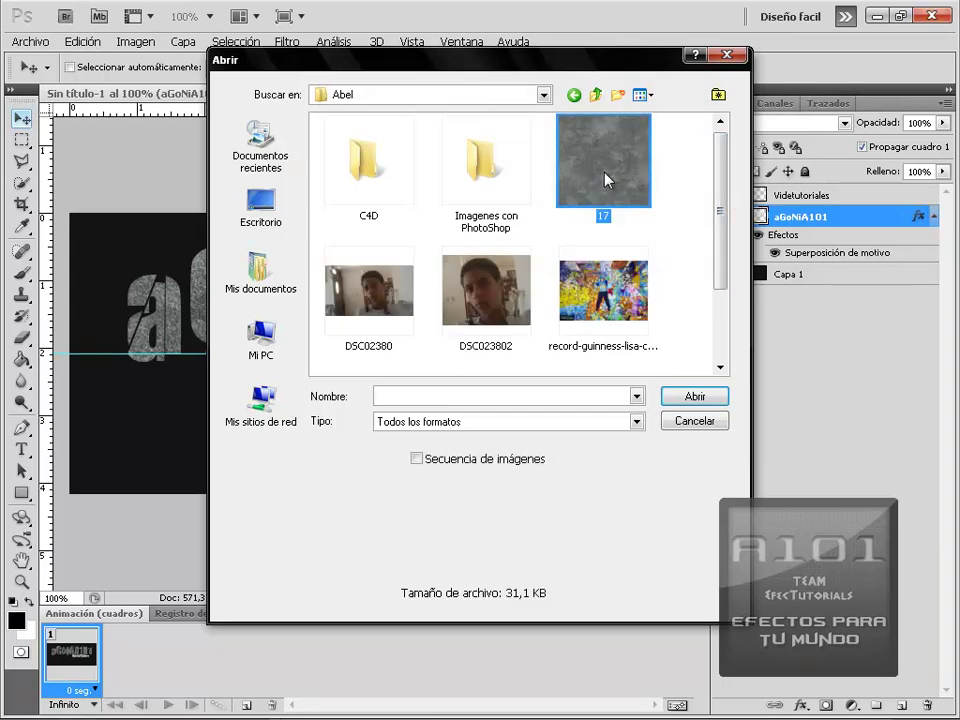
{"action": "double_click", "coordinate": [607, 180]}
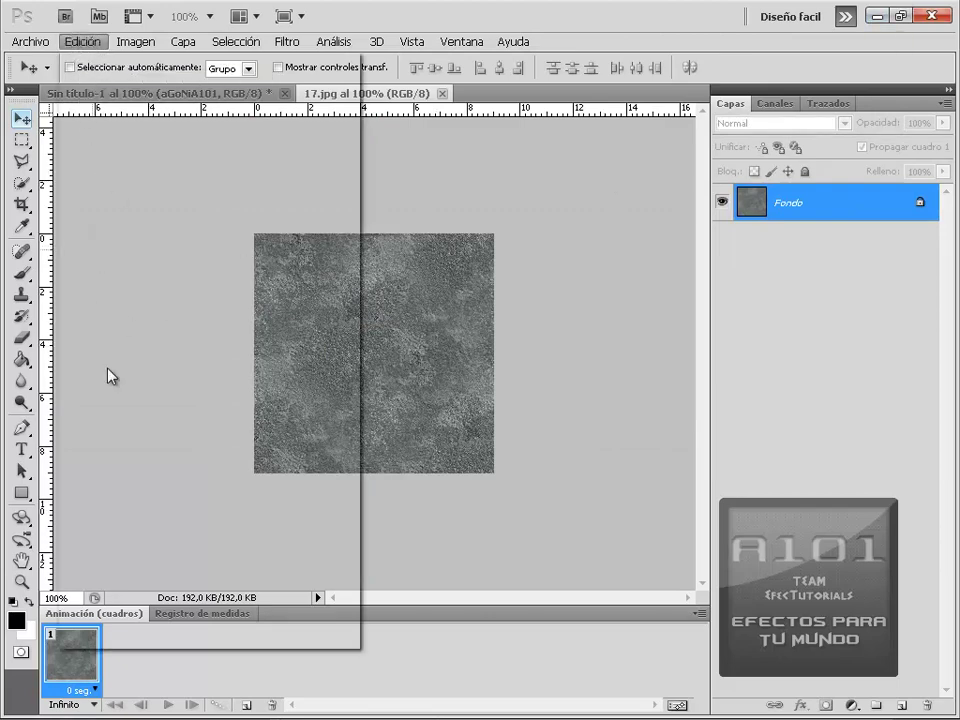
Define the stone image as a new pattern named textura
{"action": "left_click", "coordinate": [82, 41]}
{"action": "left_click", "coordinate": [135, 449]}
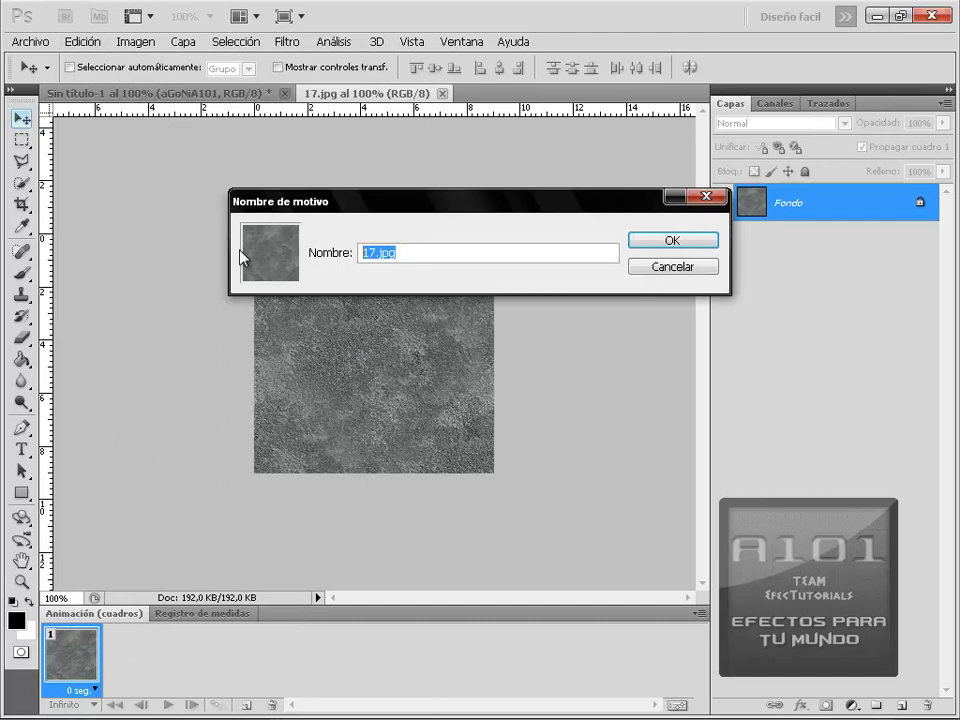
{"action": "type", "text": "textura"}
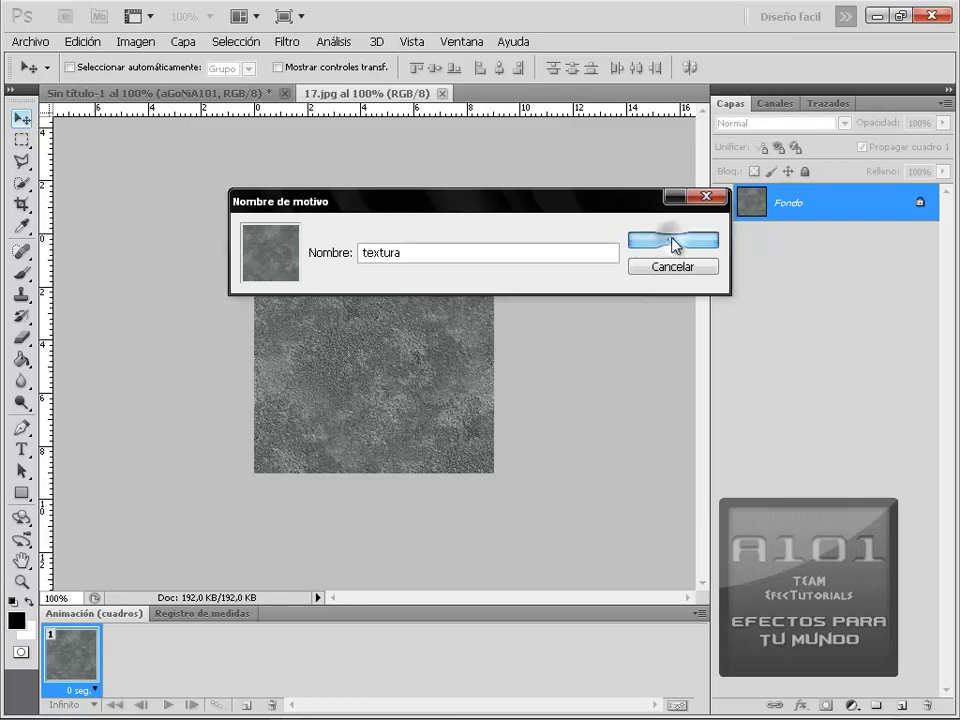
{"action": "left_click", "coordinate": [673, 244]}
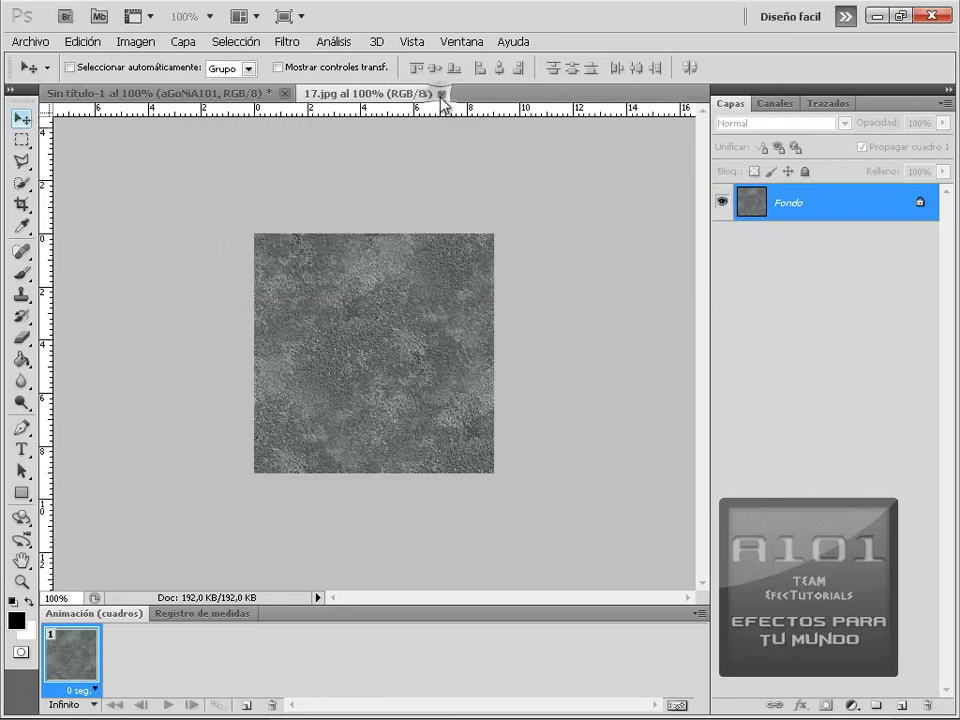
Close 17.jpg and lower aGoNiA101's stone pattern overlay opacity to 80%
{"action": "left_click", "coordinate": [444, 93]}
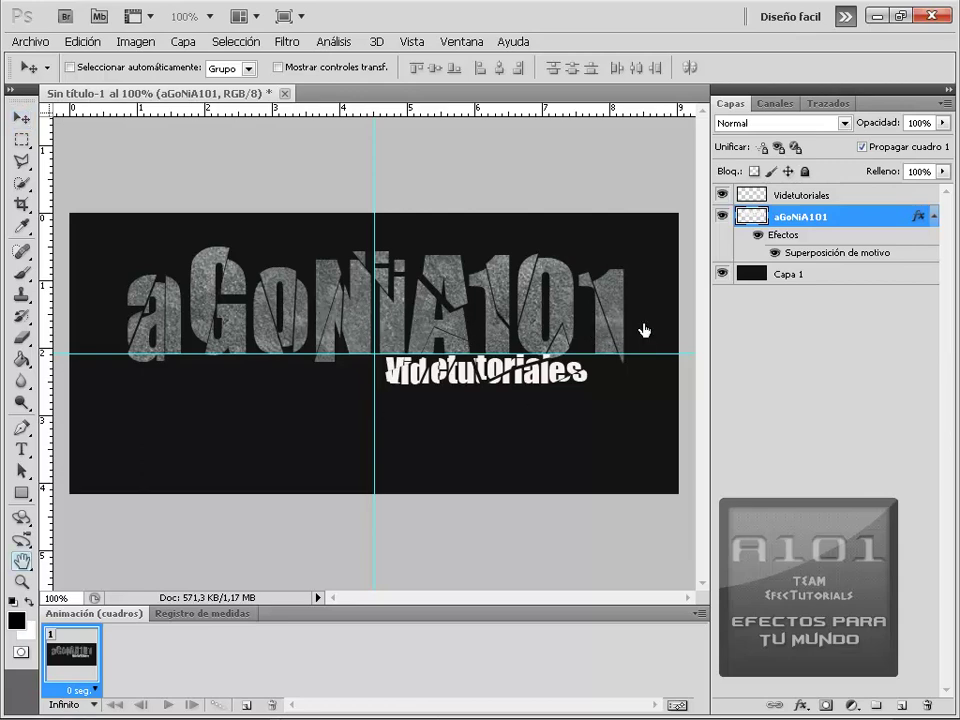
{"action": "double_click", "coordinate": [780, 250]}
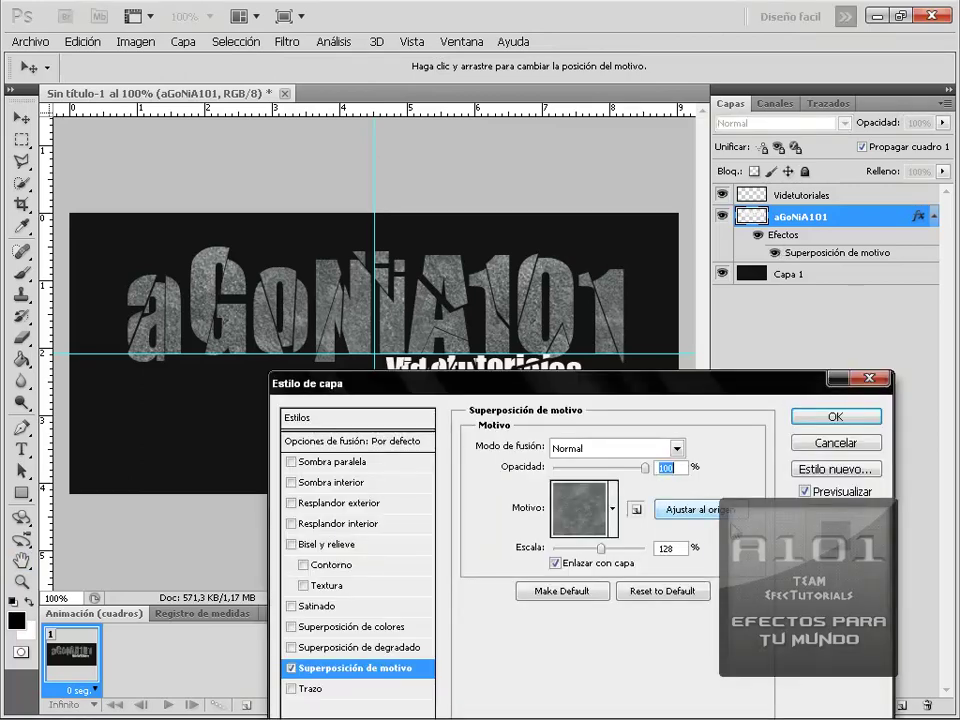
{"action": "double_click", "coordinate": [672, 548]}
{"action": "double_click", "coordinate": [657, 466]}
{"action": "left_click_drag", "start_coordinate": [641, 468], "coordinate": [626, 468]}
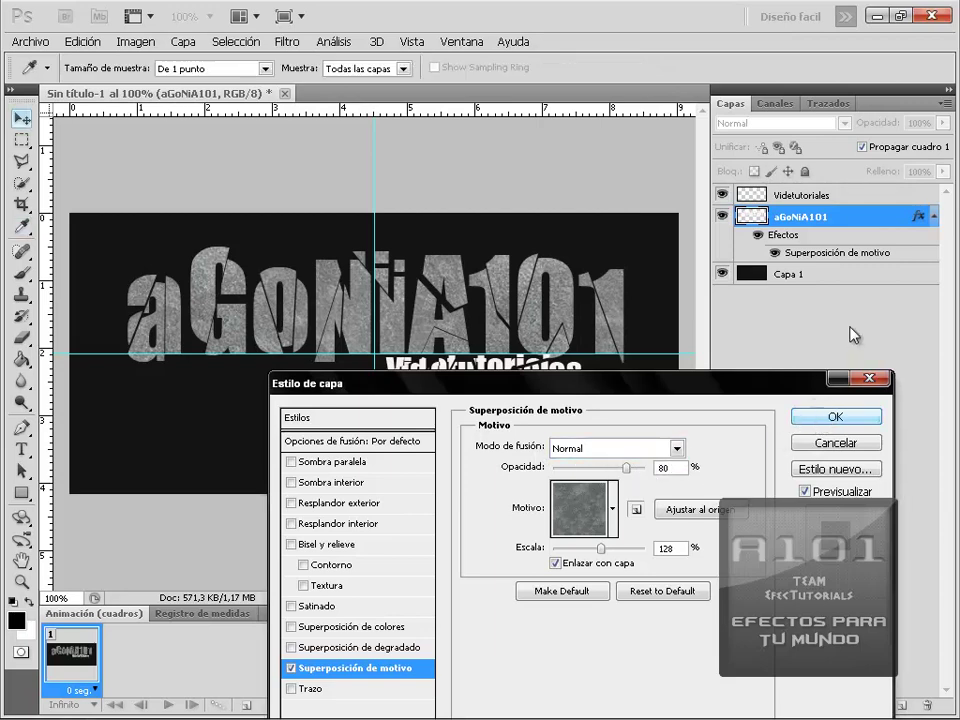
{"action": "key", "text": "Return"}
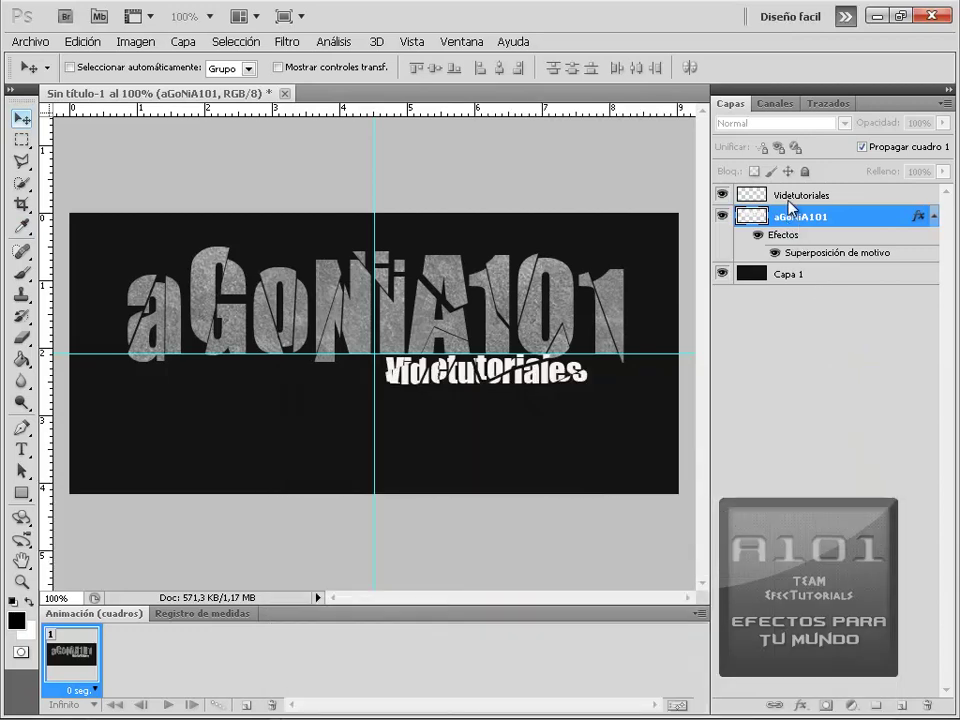
{"action": "left_click", "coordinate": [790, 195]}
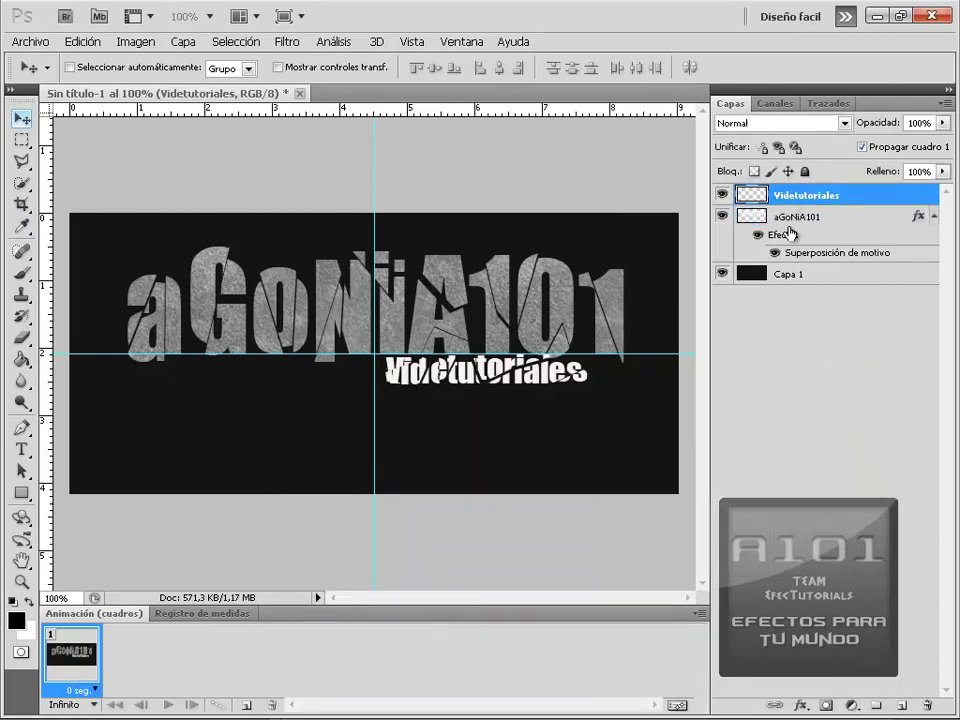
{"action": "left_click", "coordinate": [789, 216]}
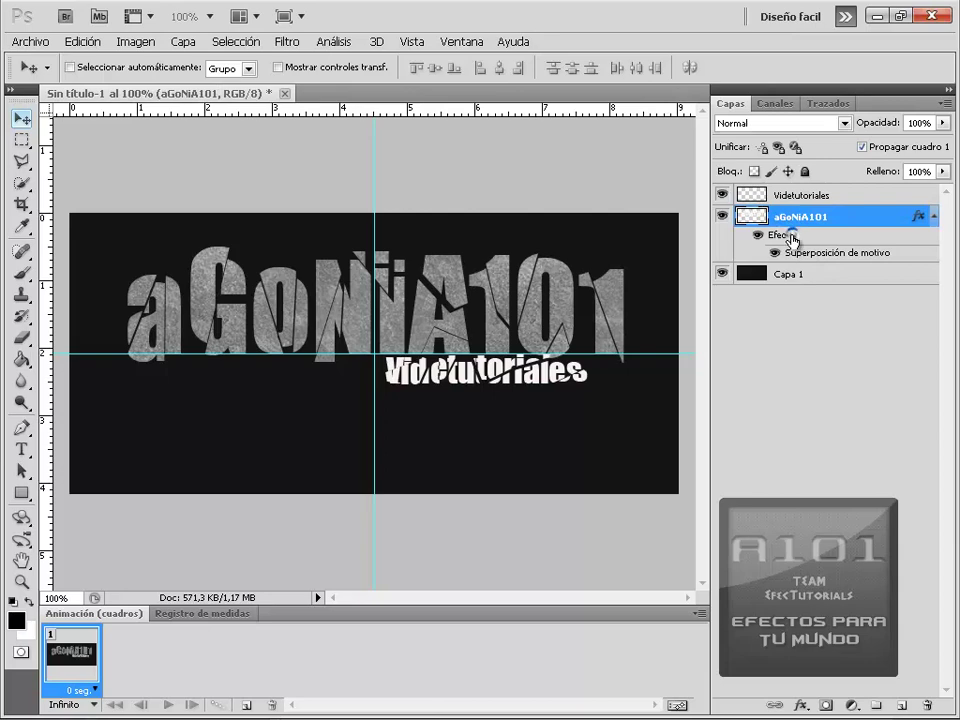
{"action": "right_click", "coordinate": [791, 238]}
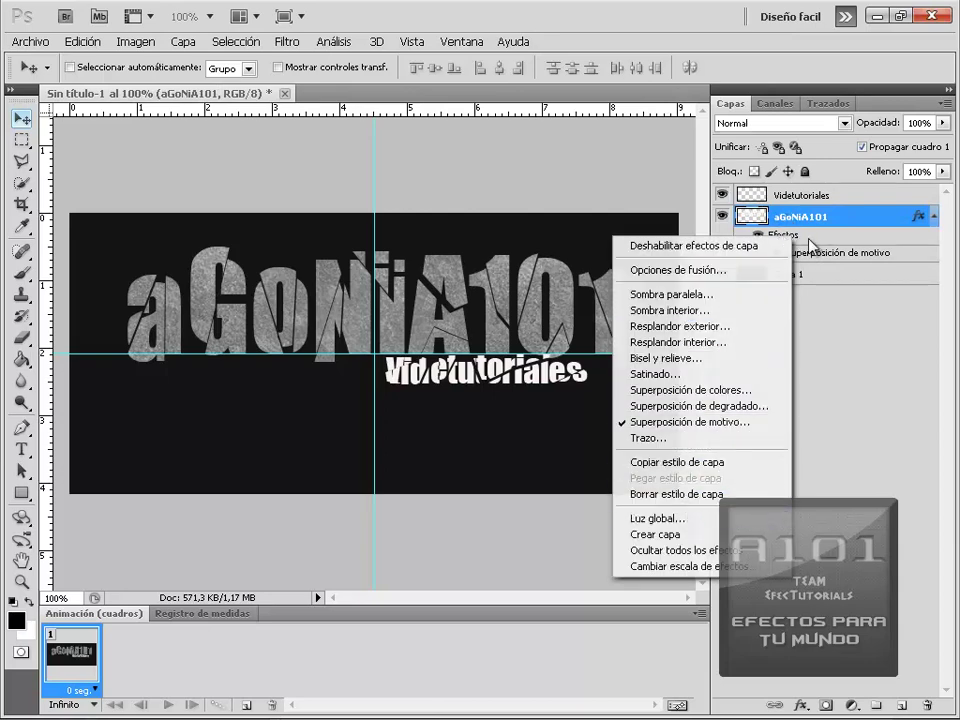
Copy aGoNiA101's layer style and paste it onto the Videtutoriales layer
{"action": "left_click", "coordinate": [700, 463]}
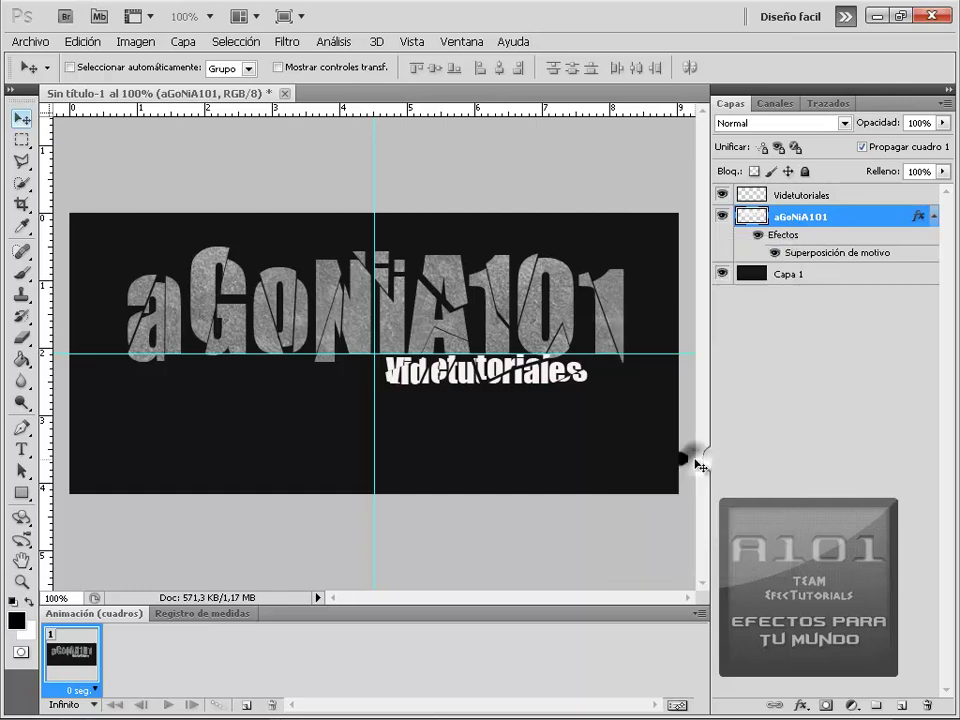
{"action": "right_click", "coordinate": [785, 195]}
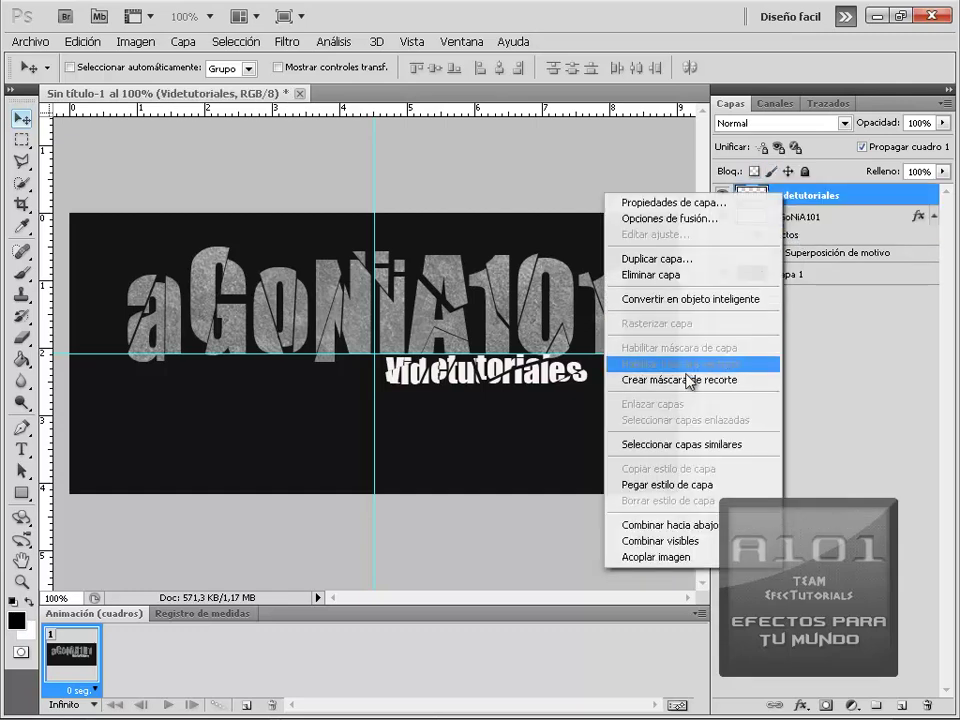
{"action": "left_click", "coordinate": [666, 485]}
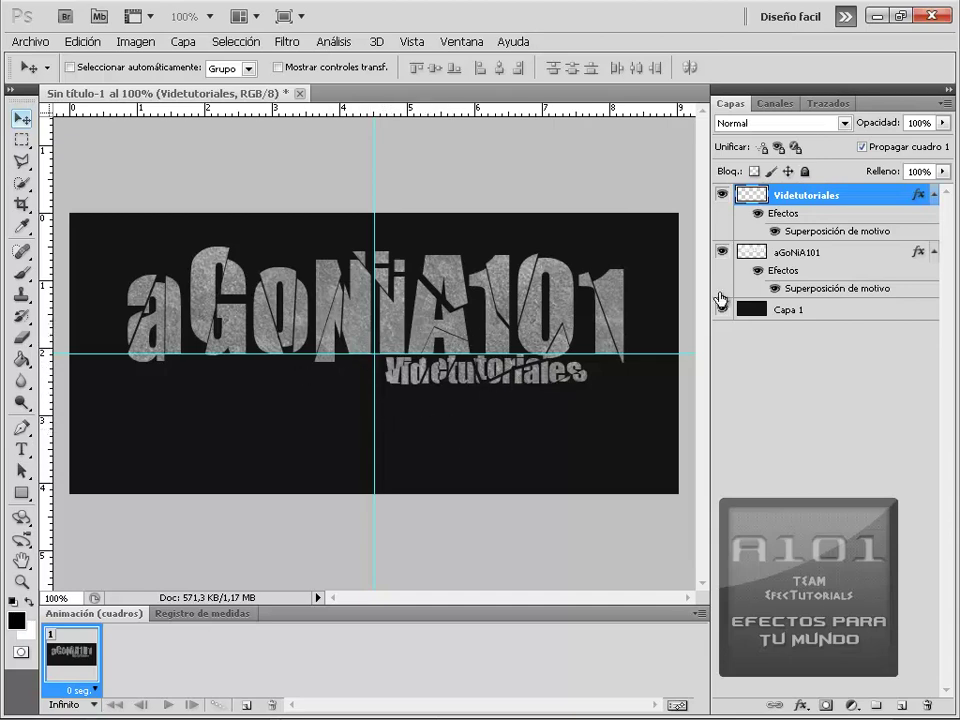
{"action": "left_click", "coordinate": [800, 257]}
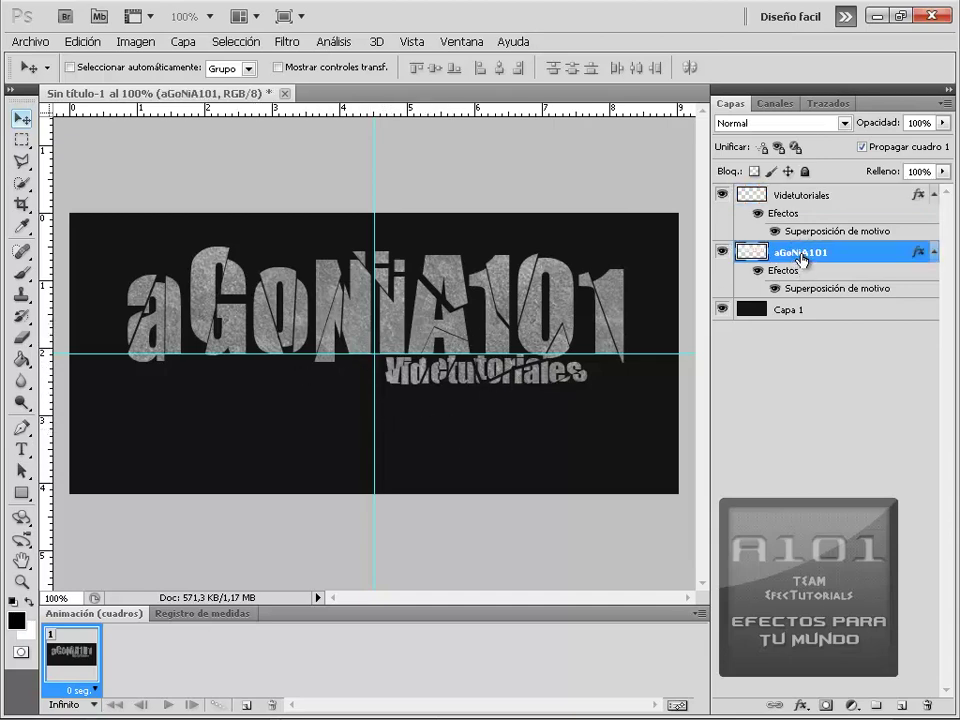
Duplicate aGoNiA101 as aGoNiA101 copia and hide the copy's pattern overlay
{"action": "left_click", "coordinate": [801, 708]}
{"action": "right_click", "coordinate": [793, 258]}
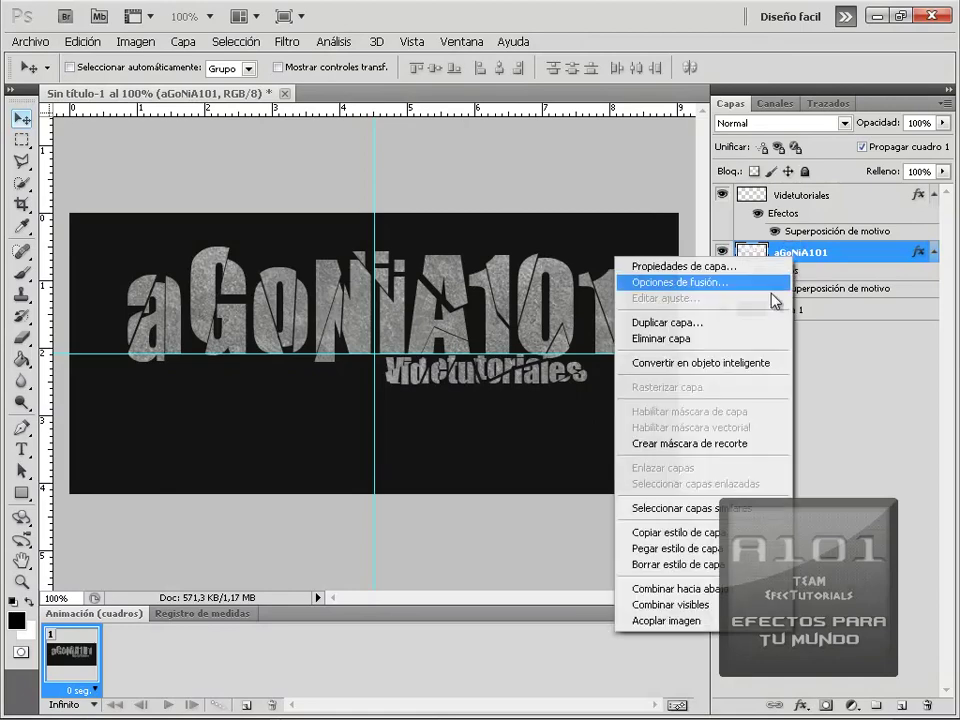
{"action": "left_click", "coordinate": [692, 324]}
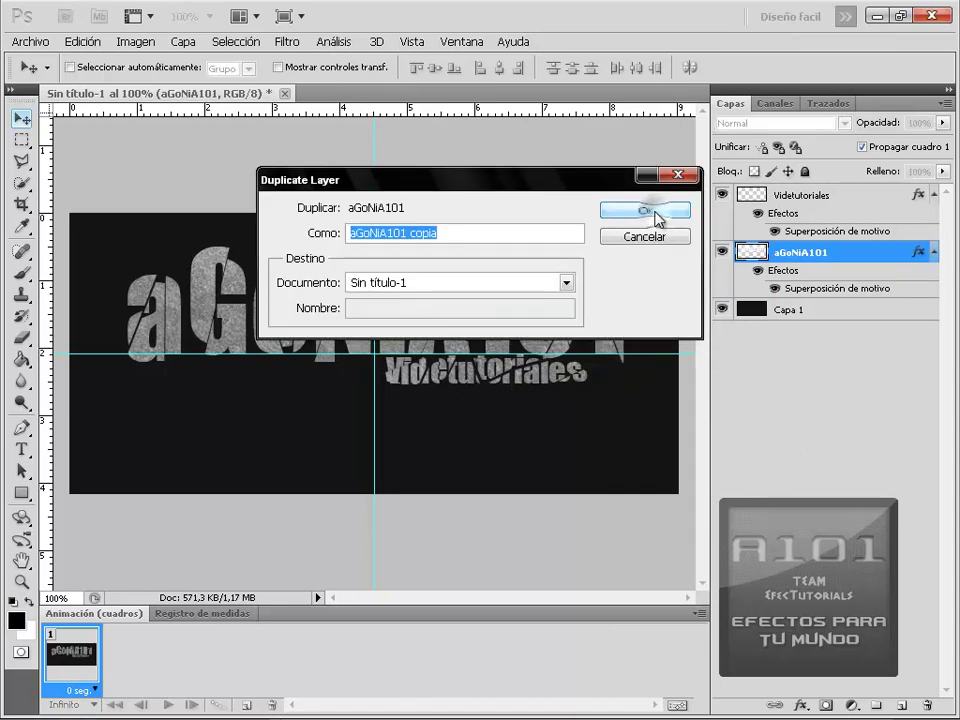
{"action": "left_click", "coordinate": [657, 218]}
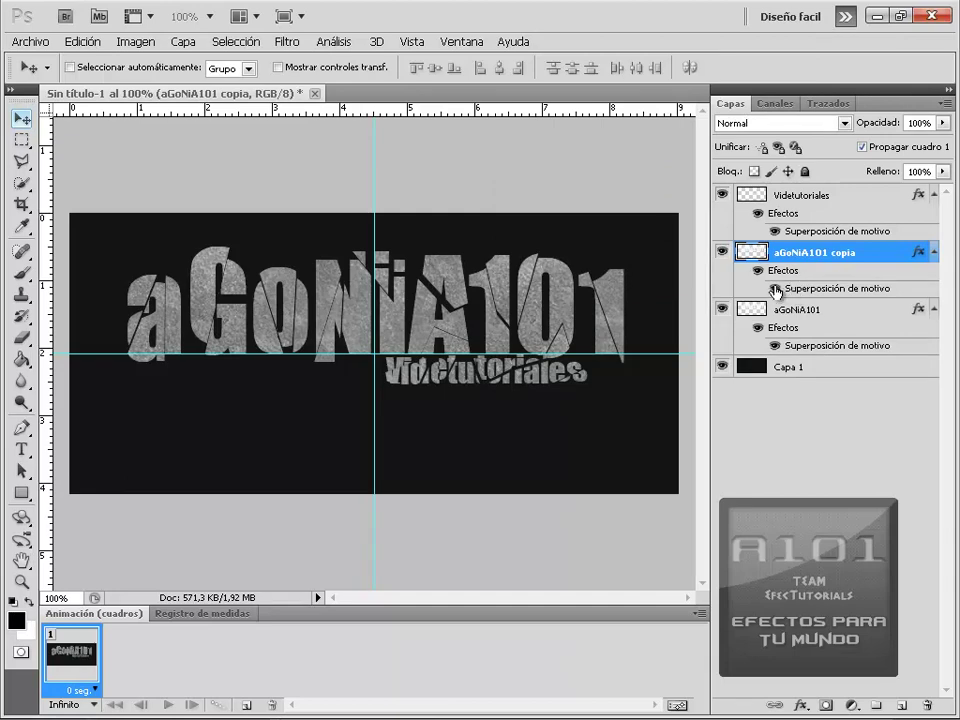
{"action": "left_click", "coordinate": [775, 289]}
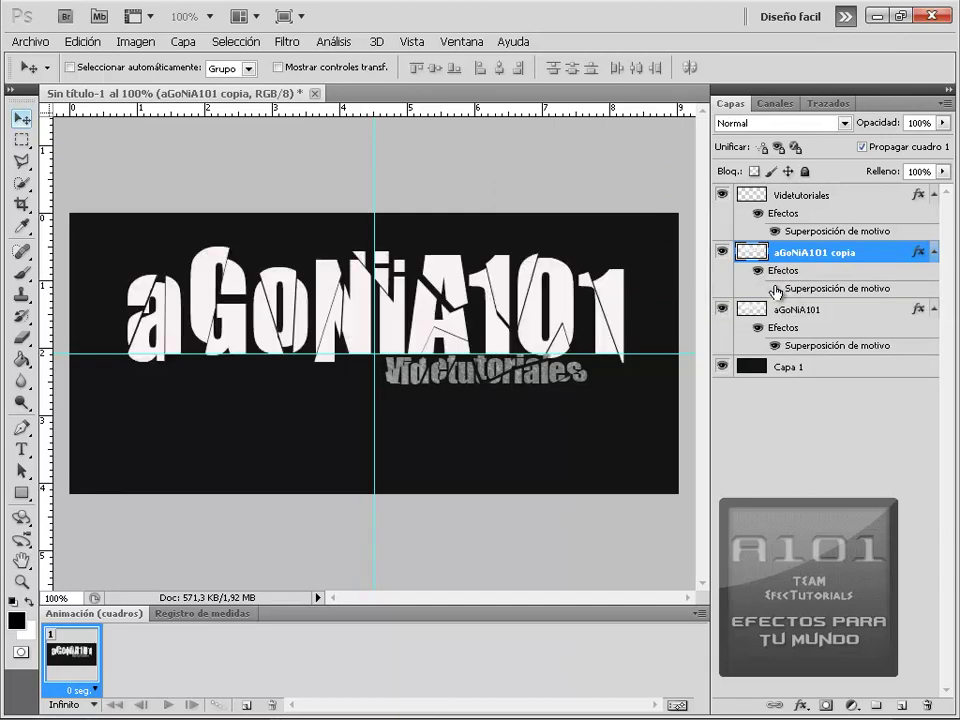
Apply a 2.0 pixel Gaussian blur to aGoNiA101 copia
{"action": "left_click", "coordinate": [287, 43]}
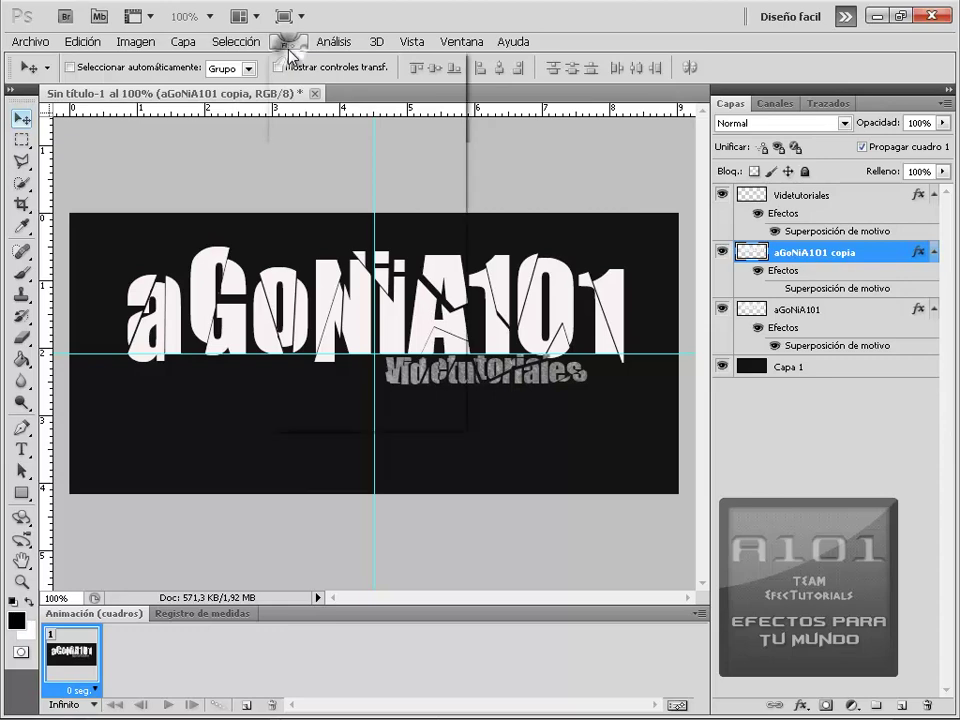
{"action": "mouse_move", "coordinate": [320, 213]}
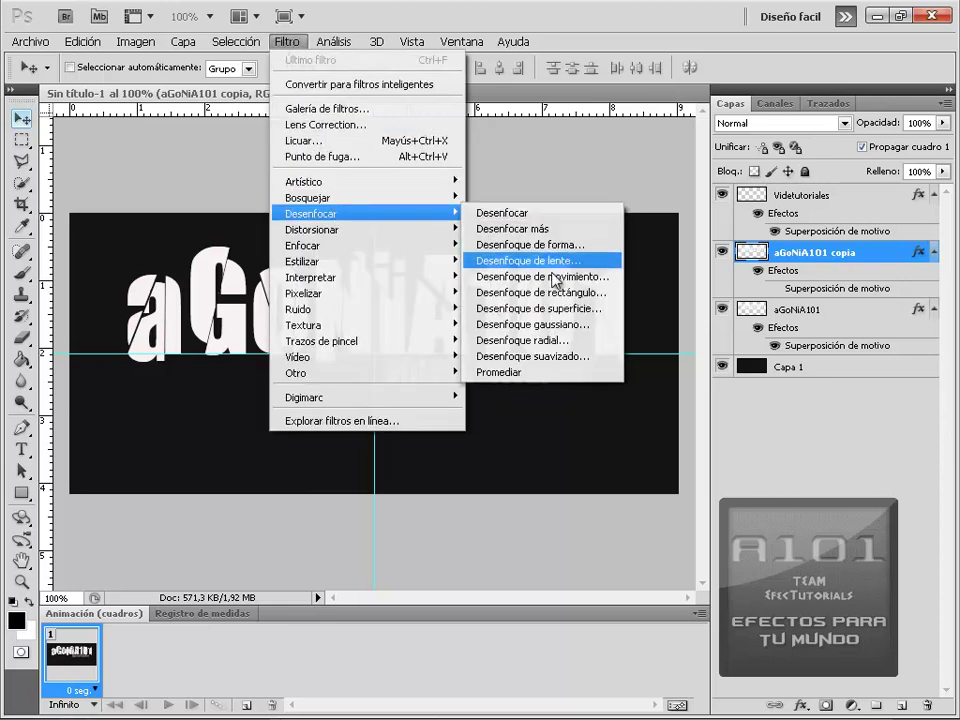
{"action": "left_click", "coordinate": [555, 324]}
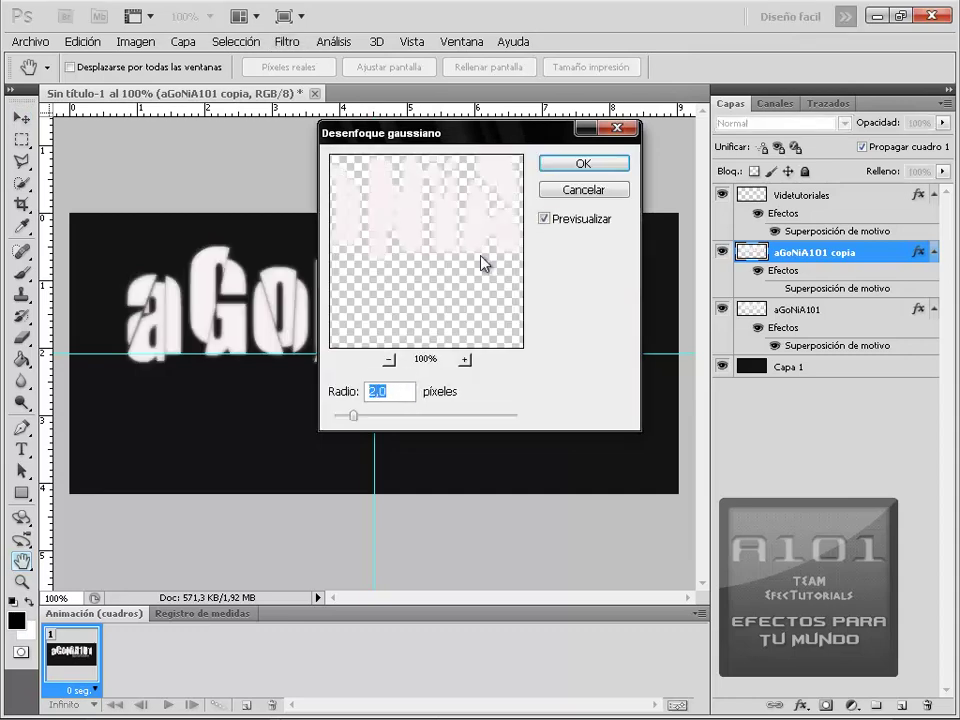
{"action": "left_click", "coordinate": [600, 165]}
{"action": "key", "text": "v"}
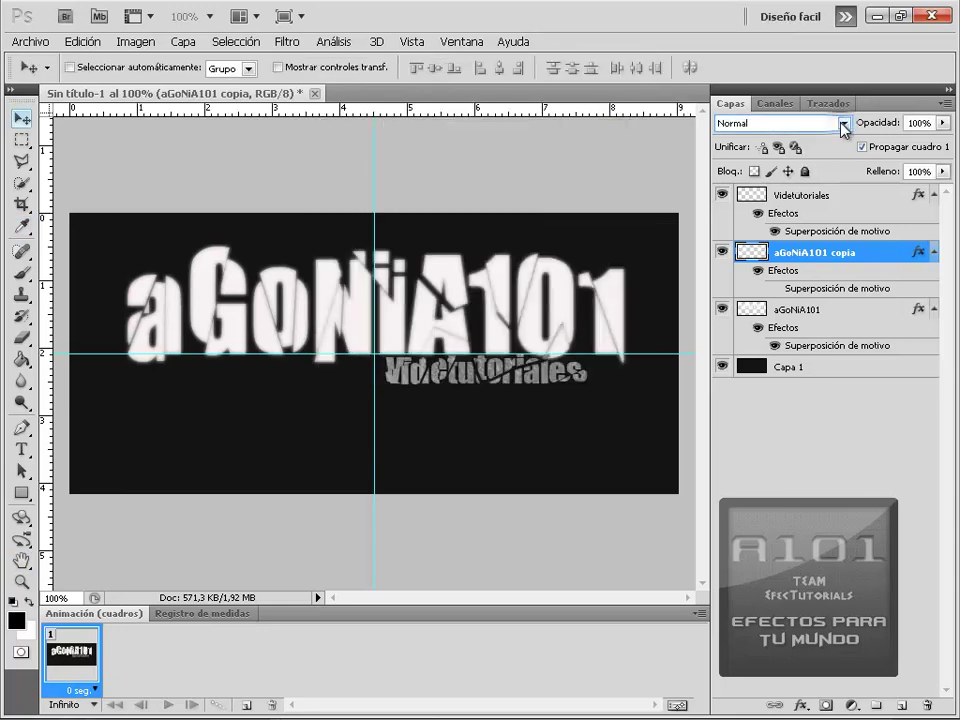
Set the copy's blend mode to Sobreexponer color and show its stone overlay again
{"action": "left_click", "coordinate": [843, 124]}
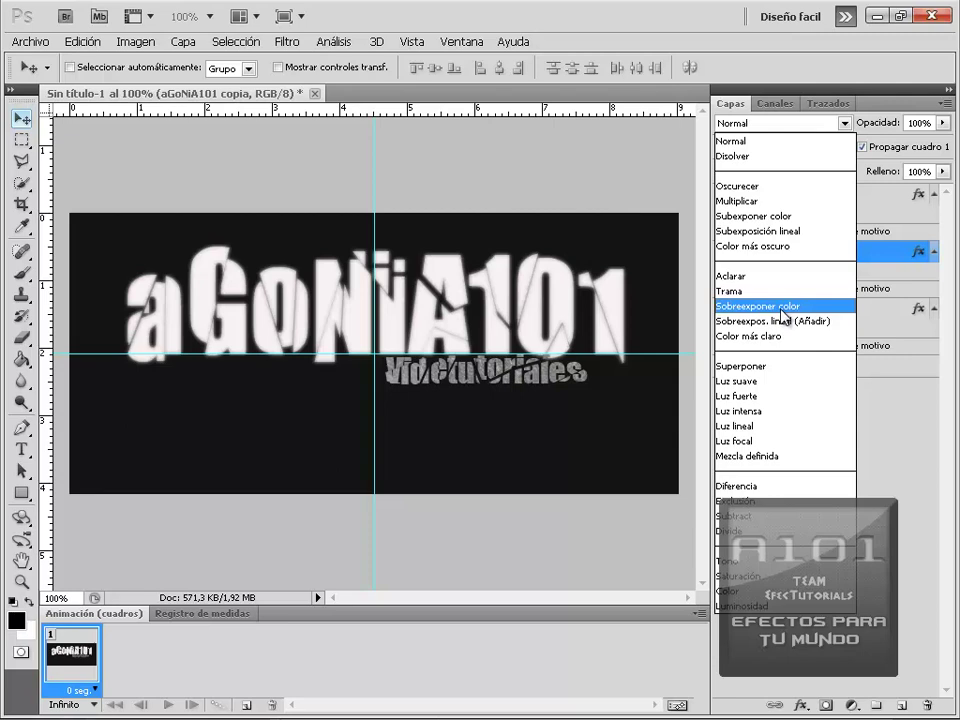
{"action": "left_click", "coordinate": [782, 308]}
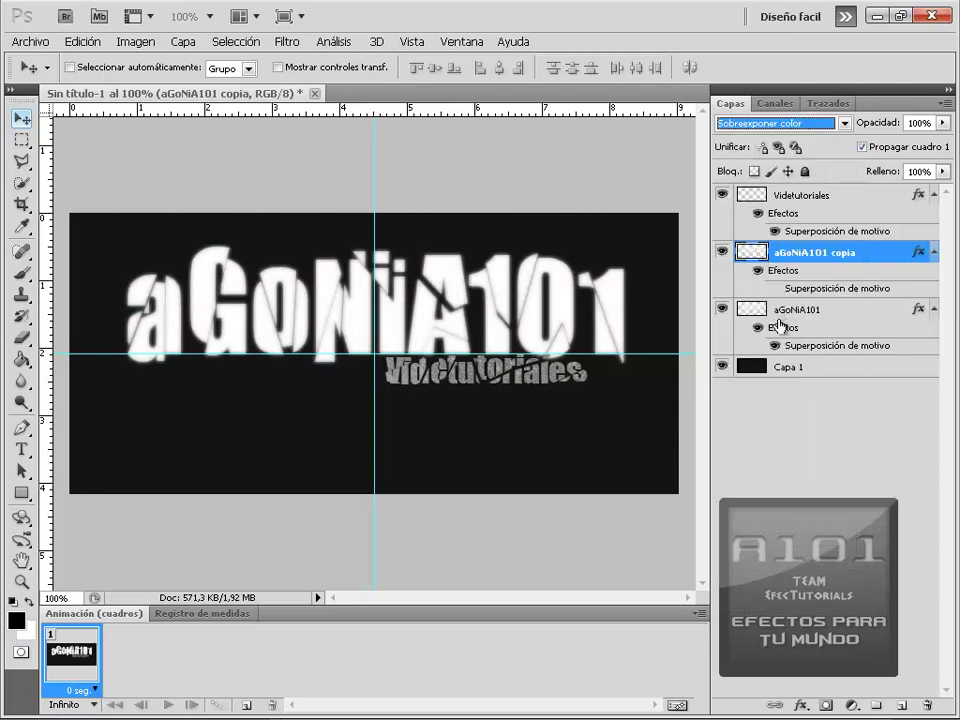
{"action": "left_click", "coordinate": [776, 288]}
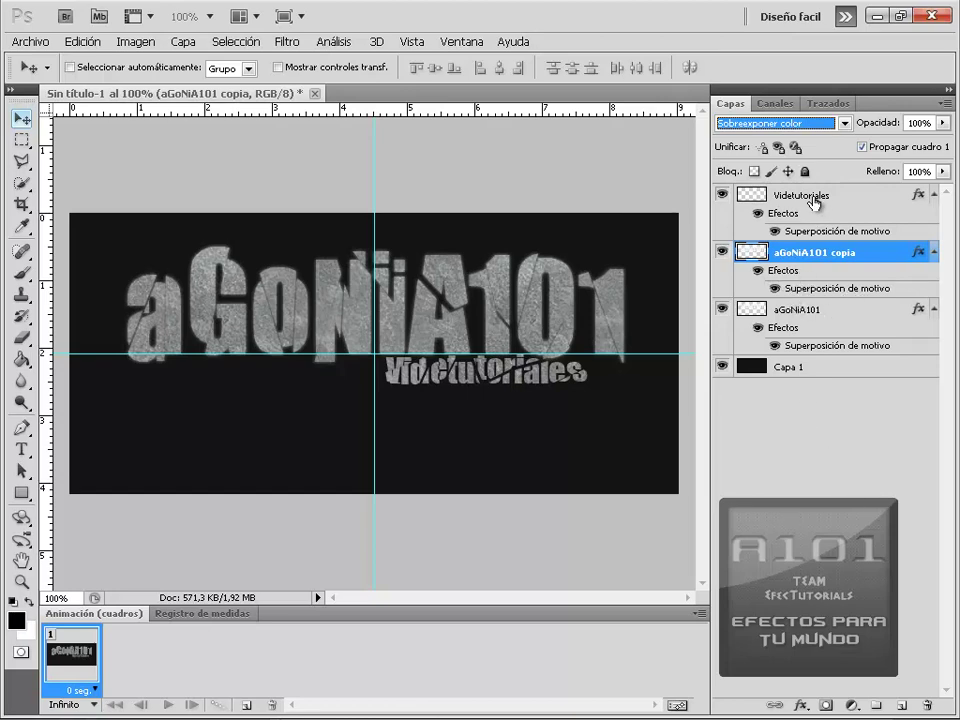
Duplicate the Videtutoriales layer with Ctrl+J
{"action": "left_click", "coordinate": [760, 197]}
{"action": "key", "text": "ctrl+j"}
{"action": "key", "text": "shift+alt+d"}
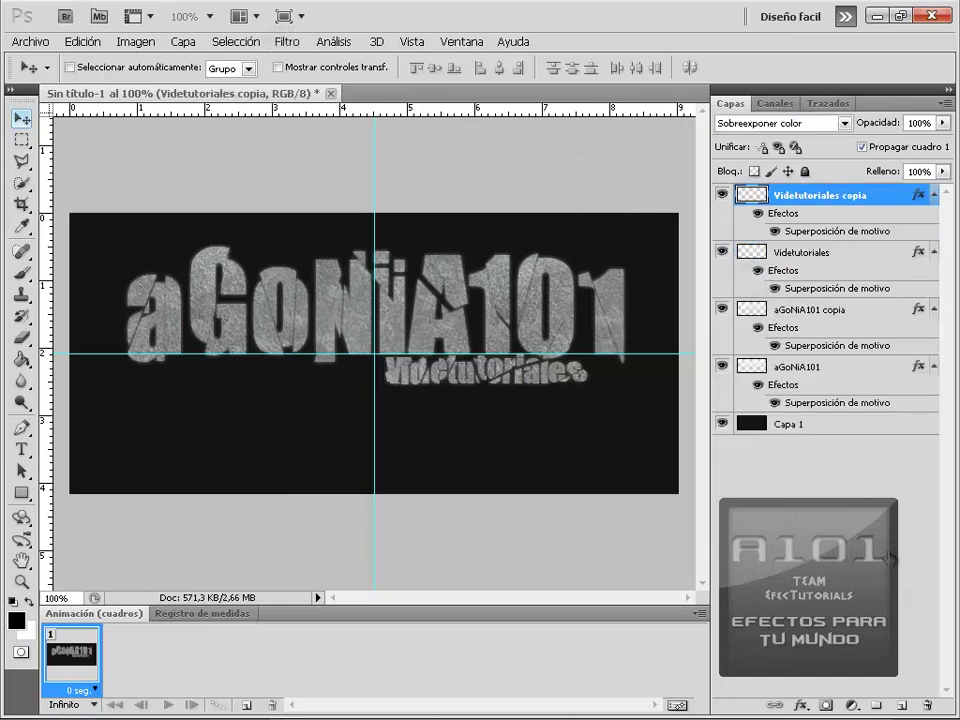
{"action": "left_click", "coordinate": [803, 255]}
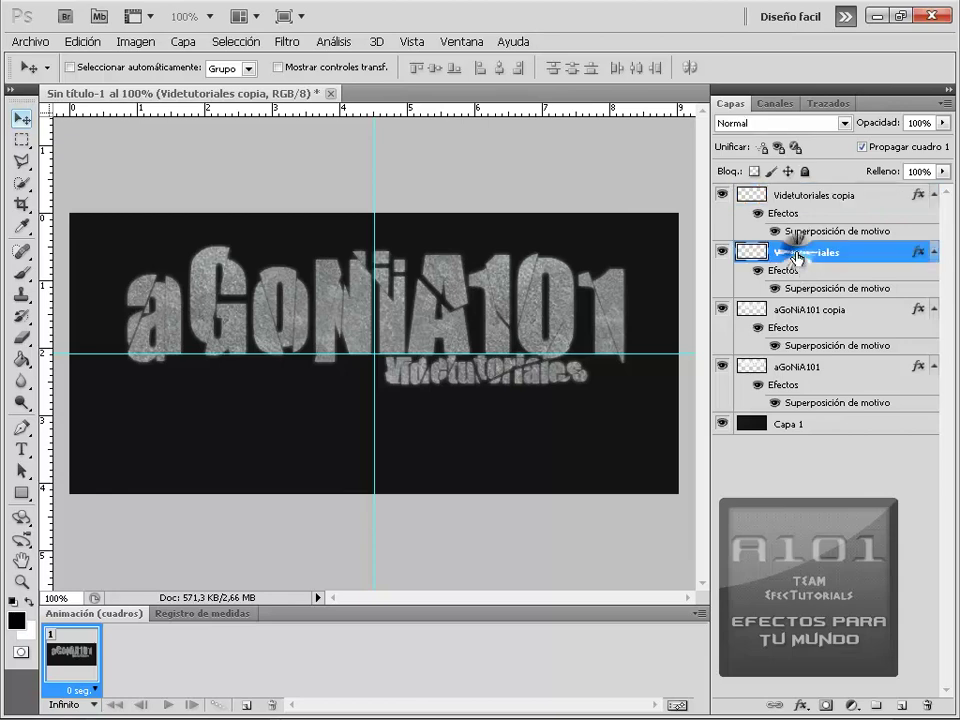
{"action": "left_click", "coordinate": [785, 196]}
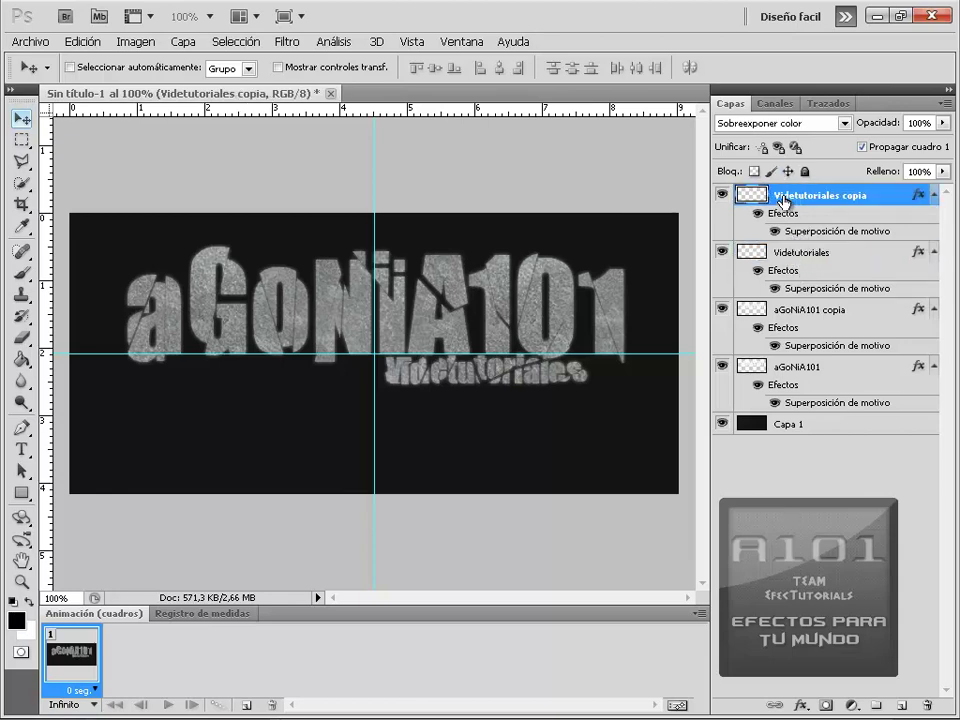
Merge the four text layers into one and move the merged text slightly lower
{"action": "left_click", "coordinate": [797, 253], "text": "ctrl"}
{"action": "left_click", "coordinate": [791, 314], "text": "ctrl"}
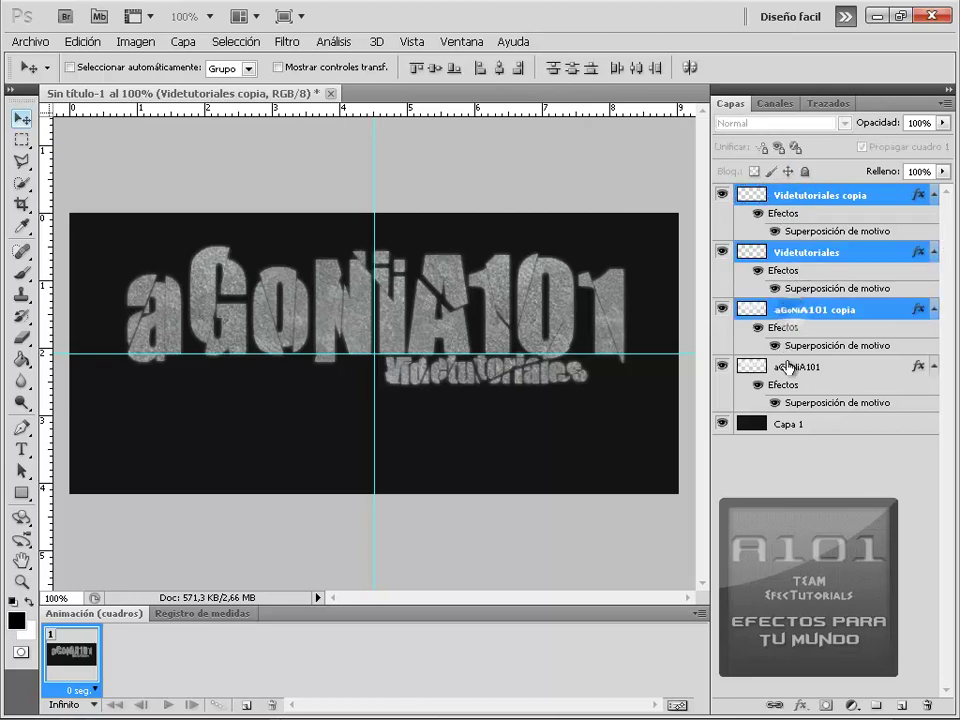
{"action": "left_click", "coordinate": [791, 368], "text": "ctrl"}
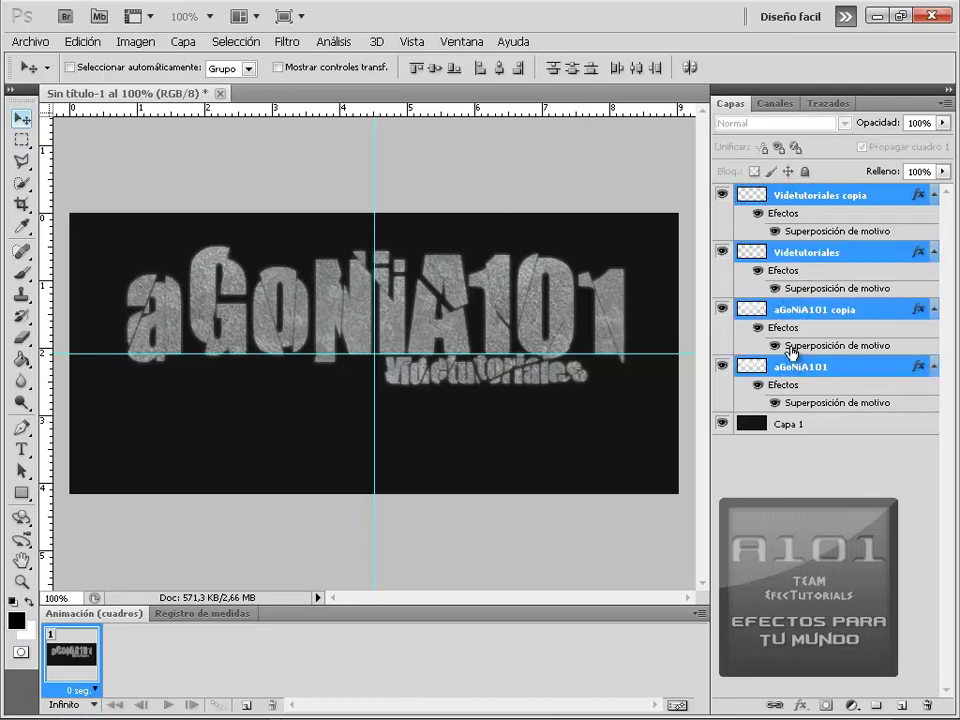
{"action": "right_click", "coordinate": [792, 376]}
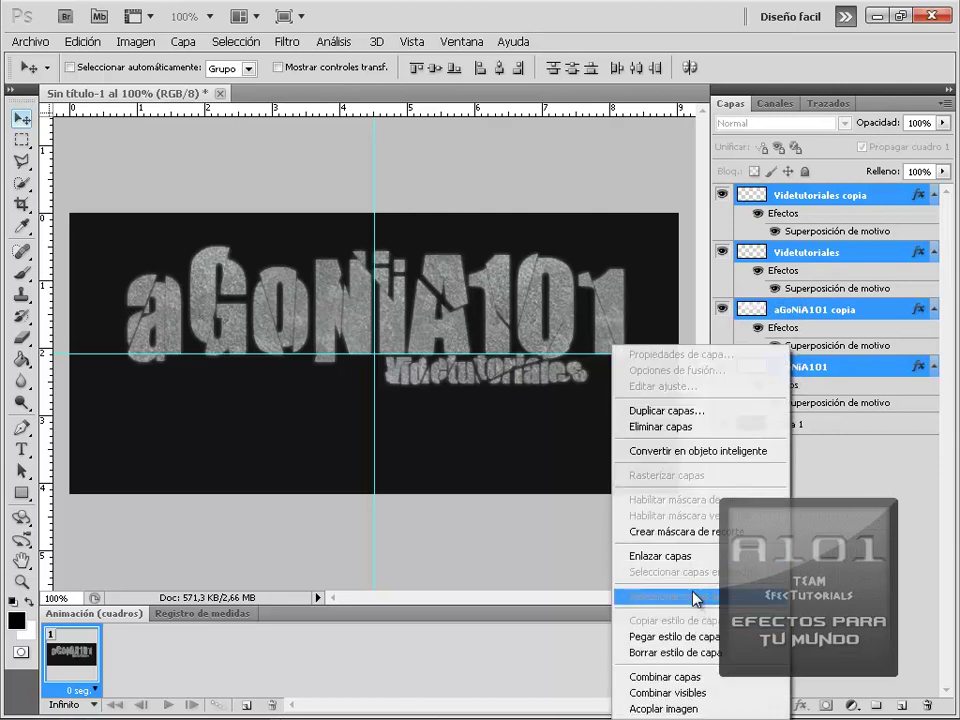
{"action": "left_click", "coordinate": [681, 680]}
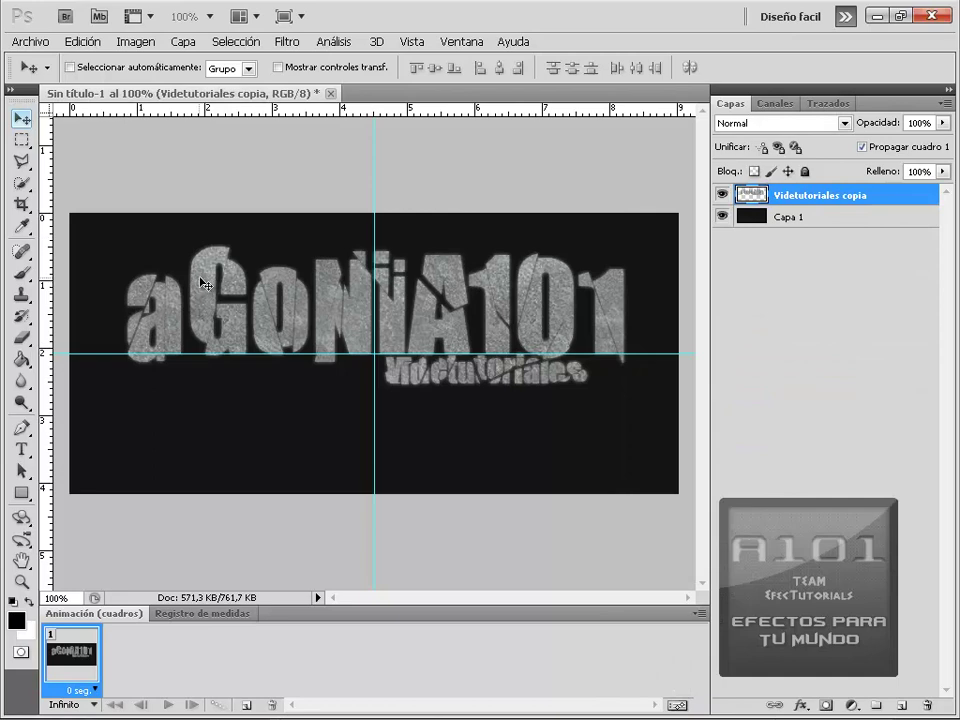
{"action": "left_click_drag", "start_coordinate": [150, 252], "coordinate": [195, 319]}
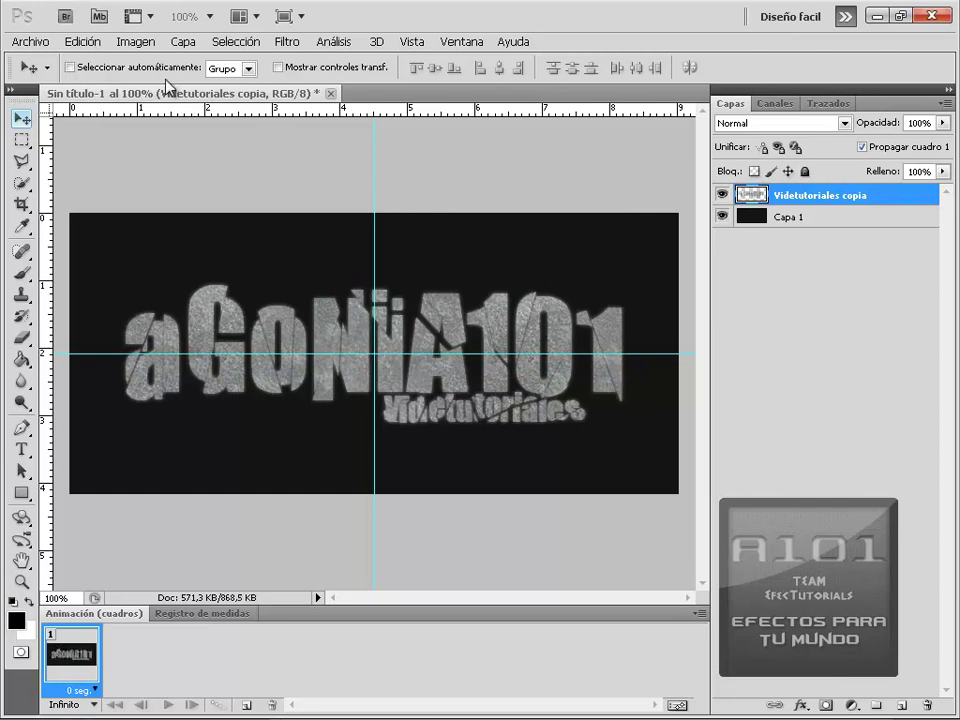
{"action": "left_click", "coordinate": [26, 41]}
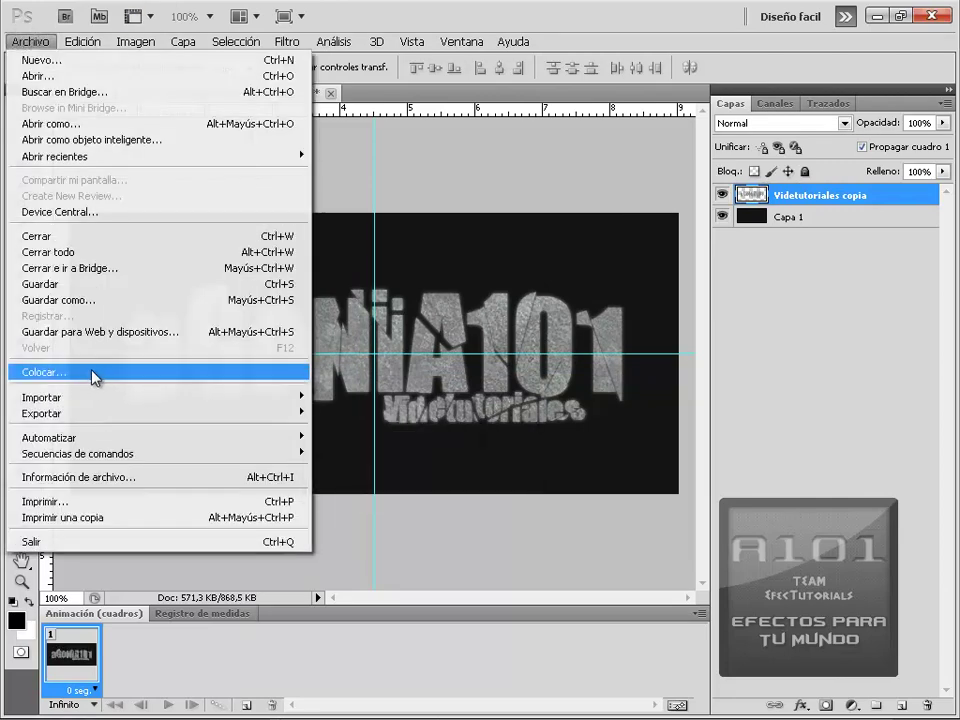
Place the Smashed-Glass image as a new top layer and commit it
{"action": "key", "text": "Escape"}
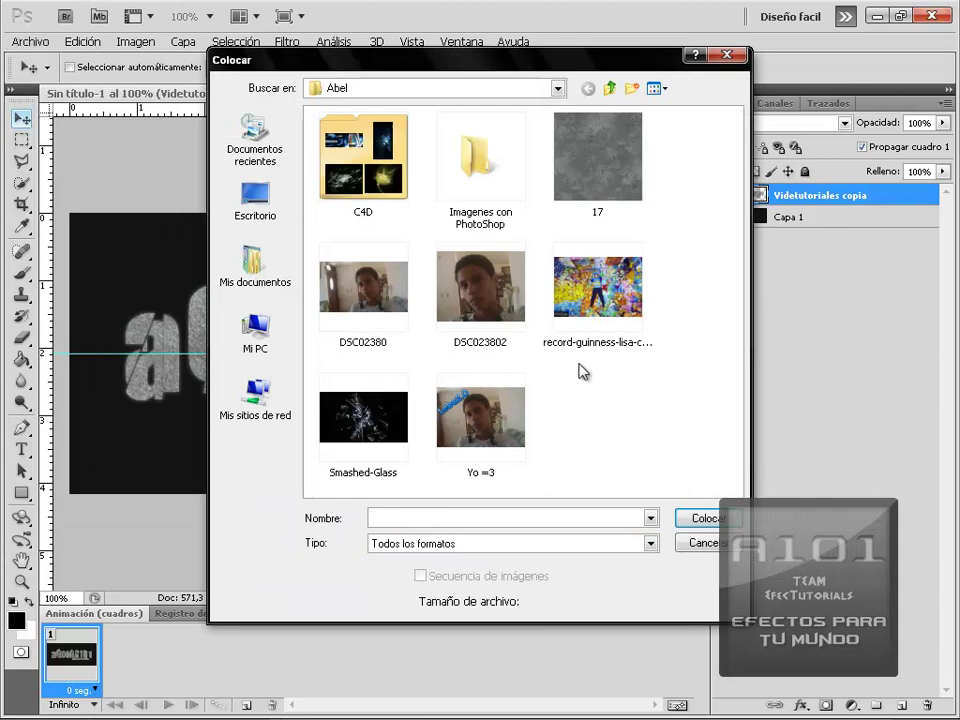
{"action": "left_click", "coordinate": [372, 422]}
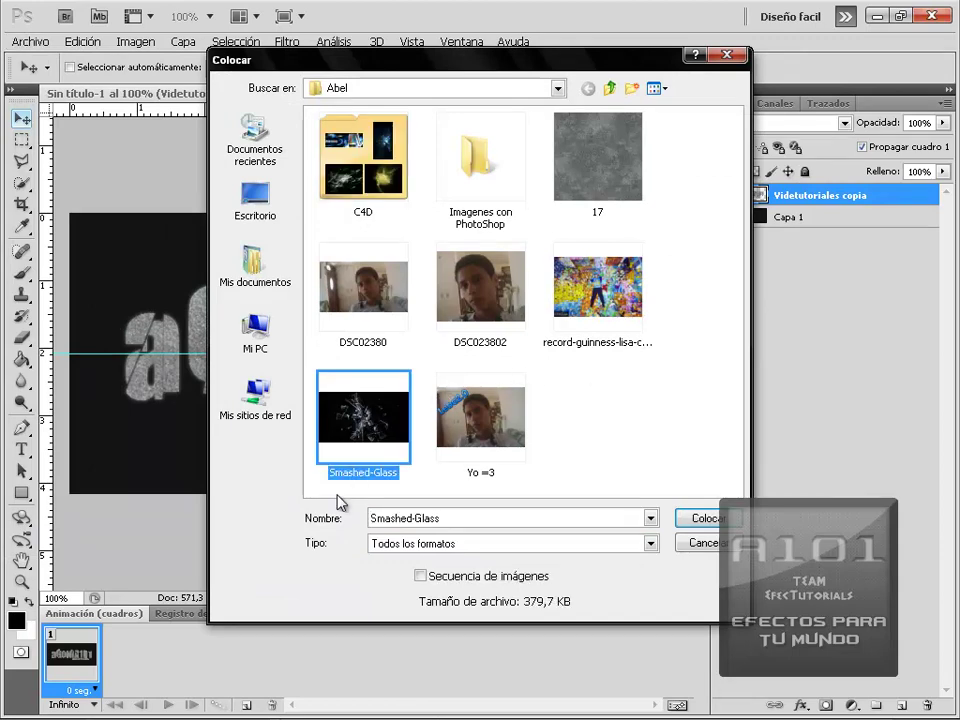
{"action": "double_click", "coordinate": [366, 428]}
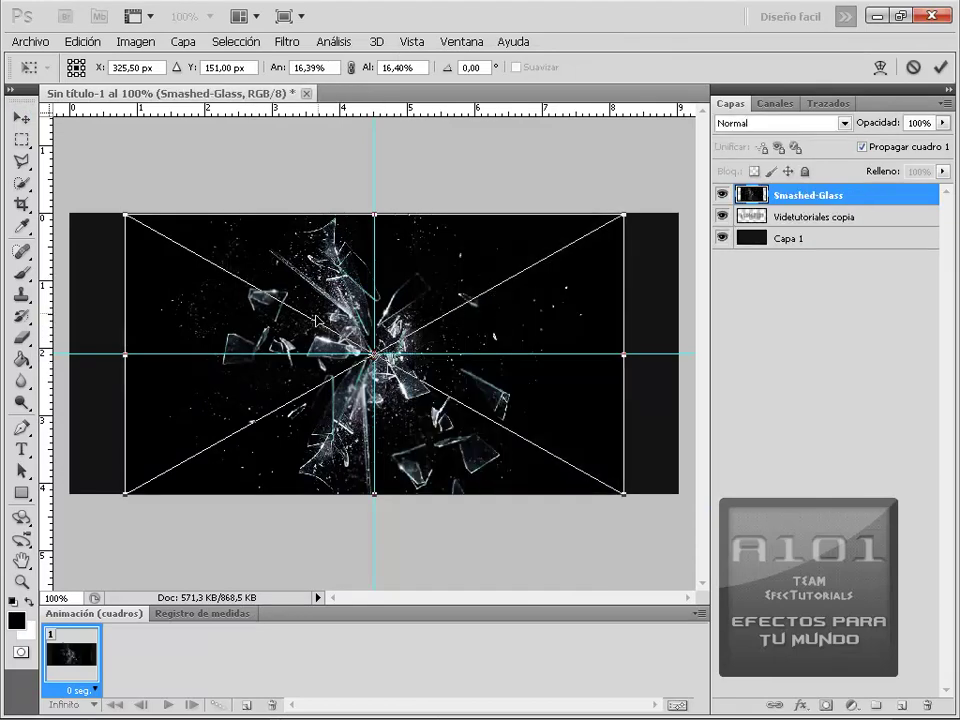
{"action": "left_click", "coordinate": [942, 67]}
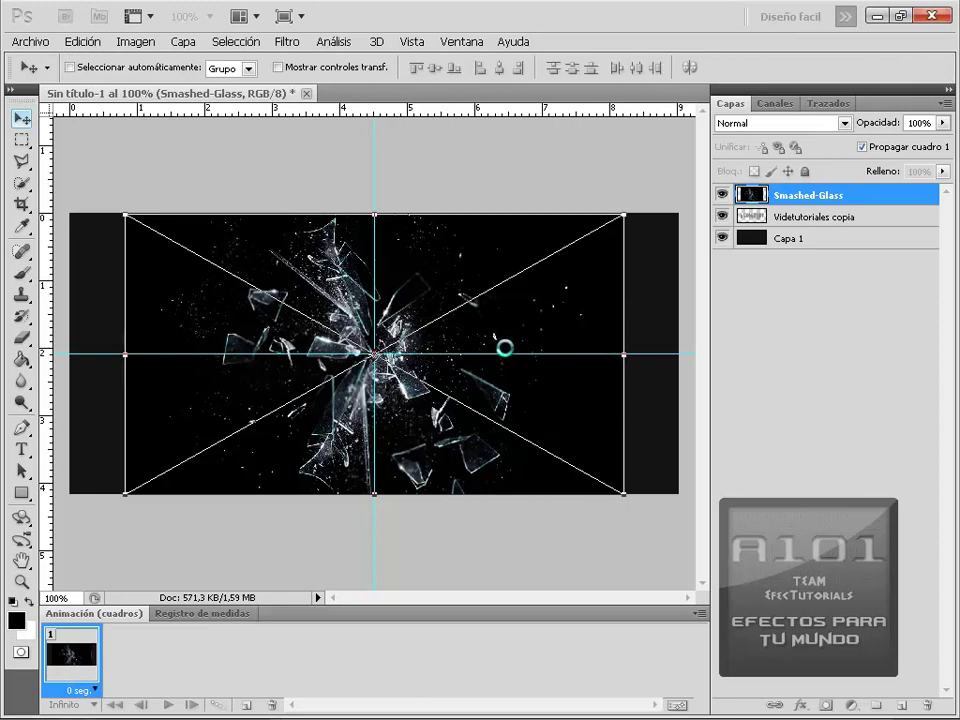
{"action": "mouse_move", "coordinate": [786, 220]}
{"action": "left_mouse_down"}
{"action": "mouse_move", "coordinate": [790, 245]}
{"action": "mouse_move", "coordinate": [785, 130]}
{"action": "left_mouse_up"}
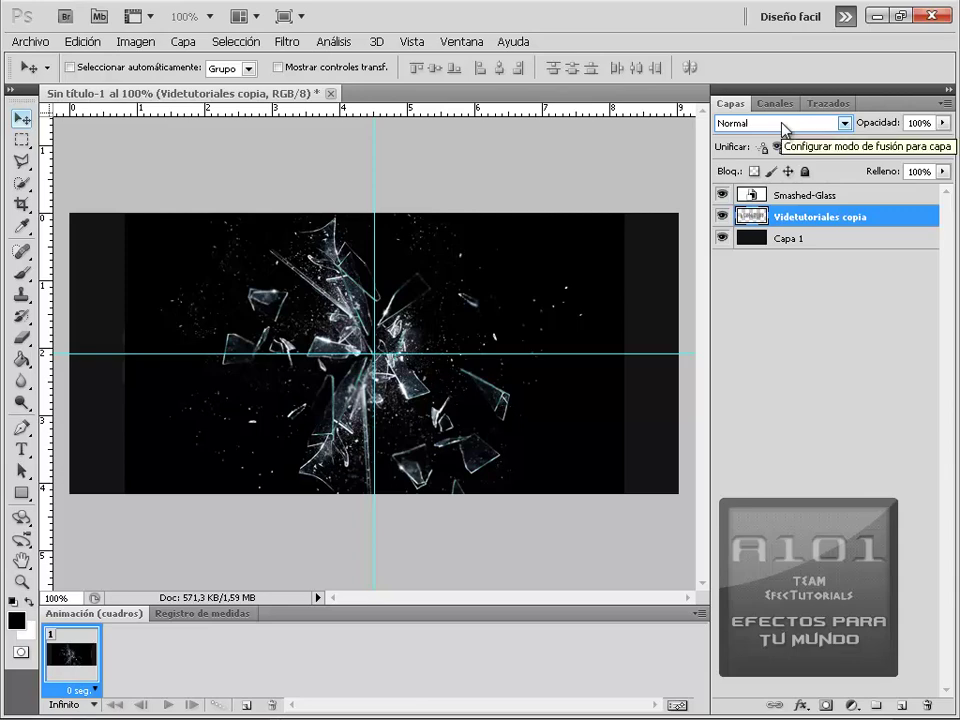
Set the Smashed-Glass layer to Aclarar blending and shift the shards up-left over the text
{"action": "left_click", "coordinate": [789, 124]}
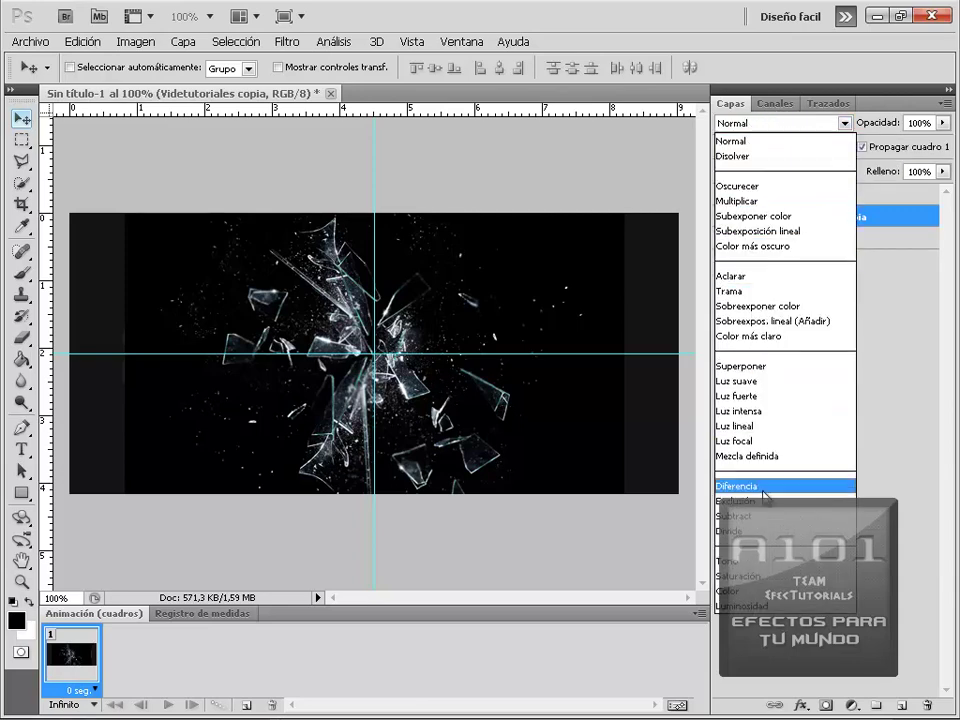
{"action": "left_click", "coordinate": [745, 278]}
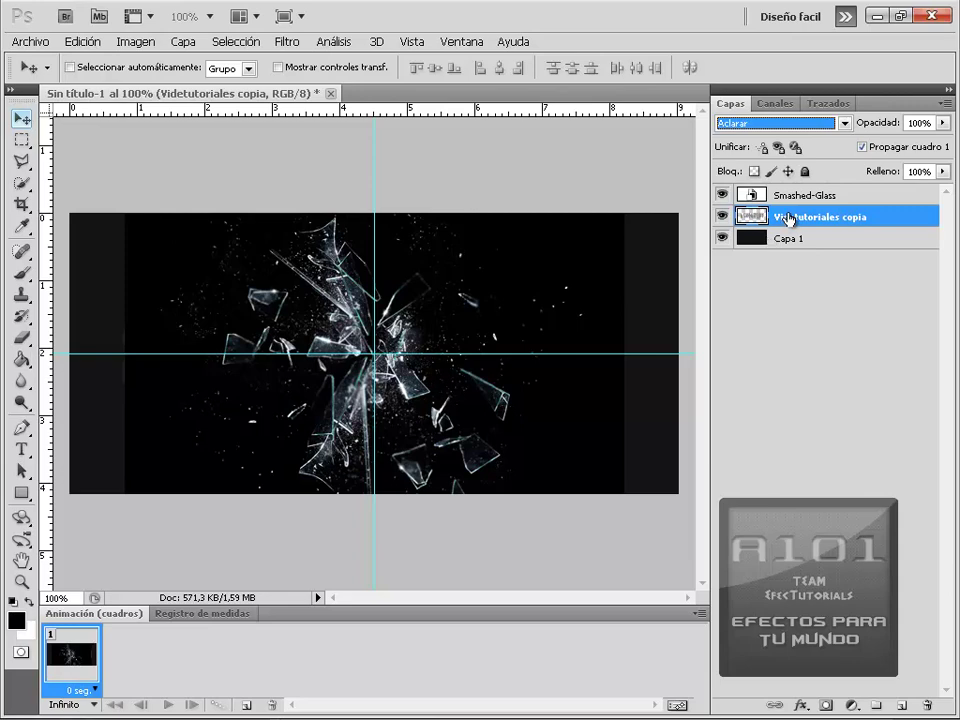
{"action": "left_click_drag", "start_coordinate": [788, 219], "coordinate": [791, 238]}
{"action": "left_click", "coordinate": [795, 196]}
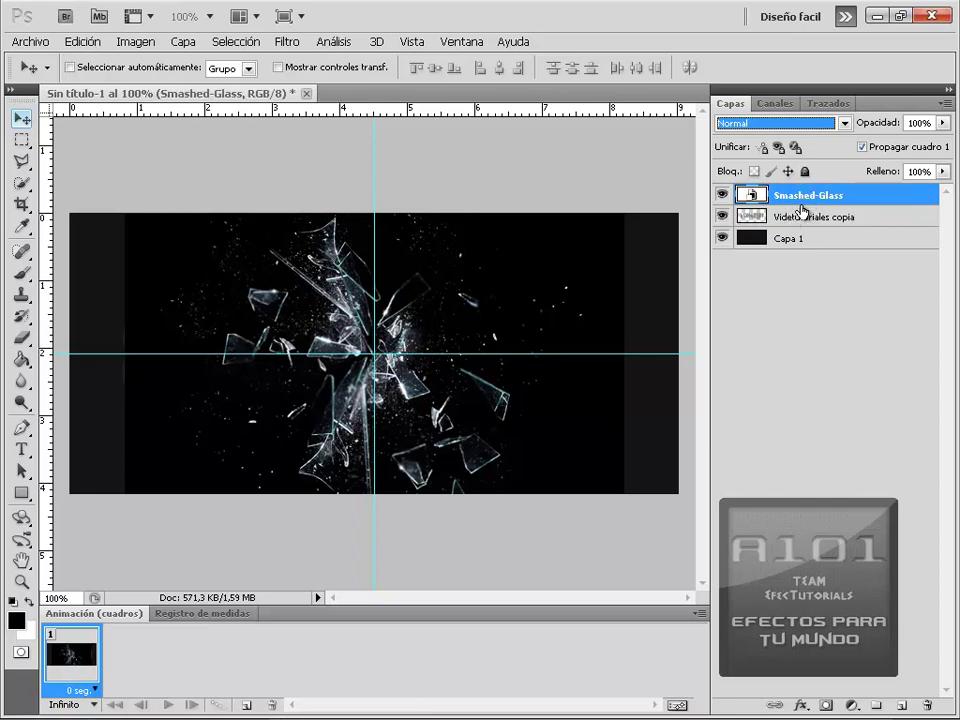
{"action": "left_click", "coordinate": [765, 123]}
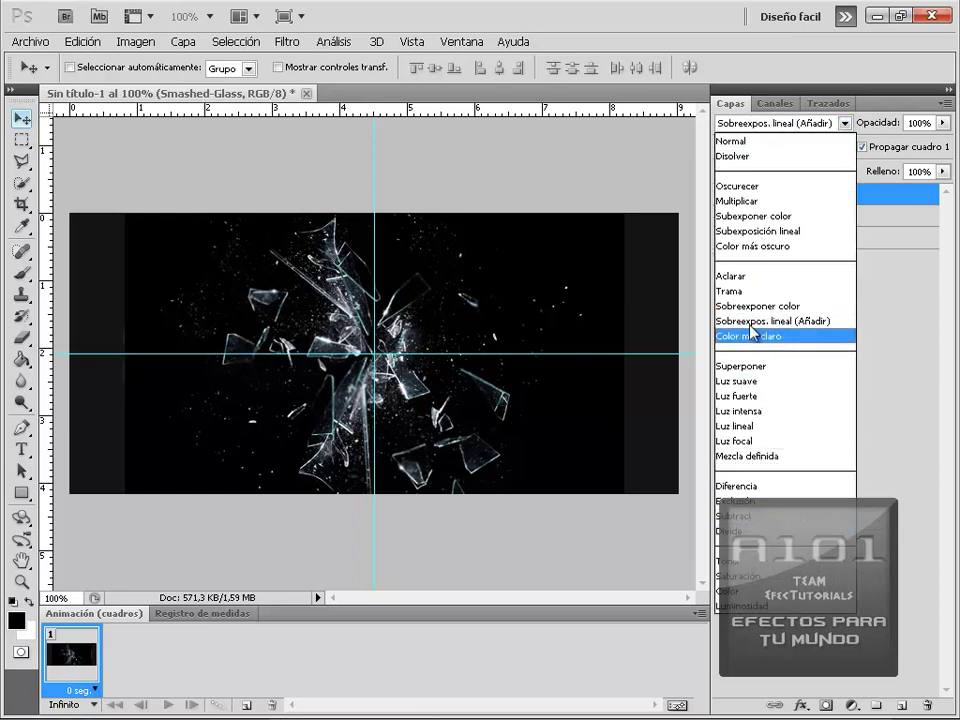
{"action": "left_click", "coordinate": [742, 276]}
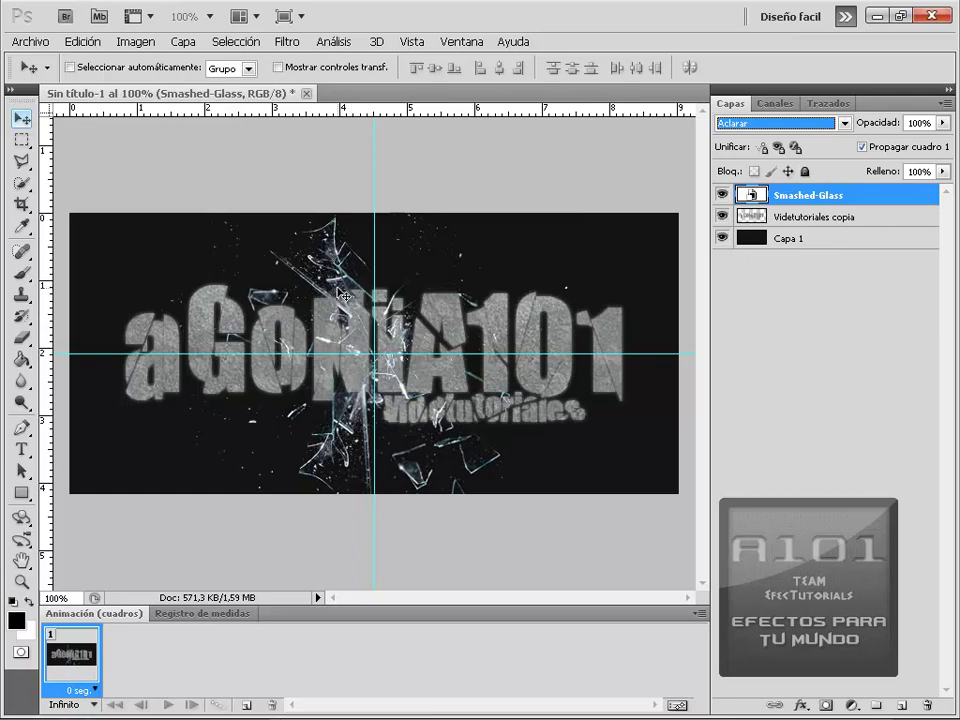
{"action": "mouse_move", "coordinate": [355, 348]}
{"action": "left_mouse_down"}
{"action": "mouse_move", "coordinate": [381, 263]}
{"action": "mouse_move", "coordinate": [333, 288]}
{"action": "left_mouse_up"}
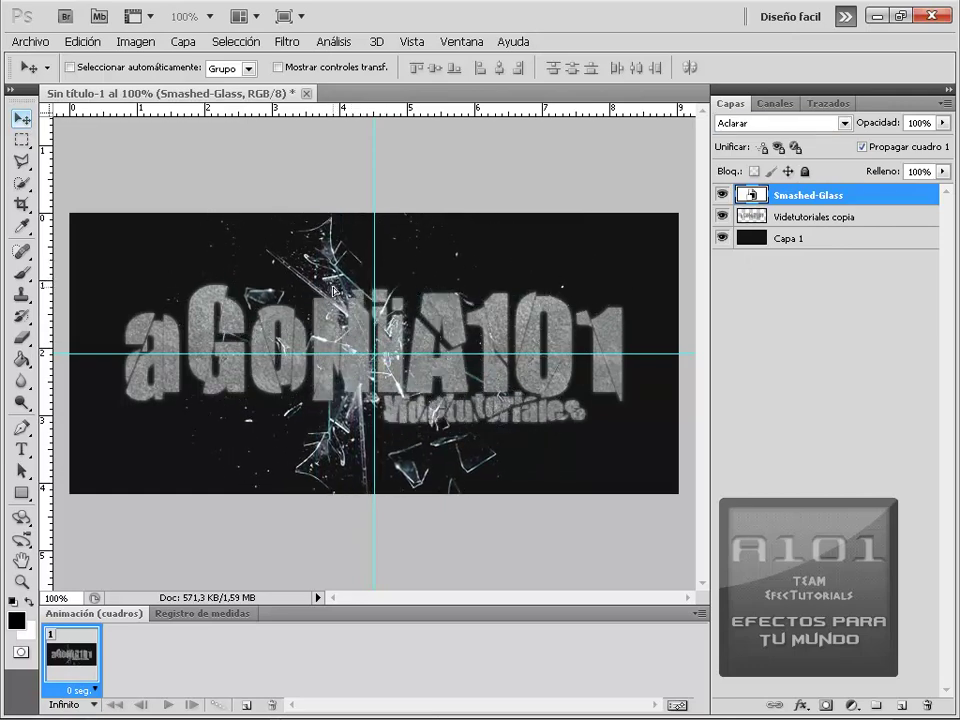
{"action": "left_click", "coordinate": [82, 41]}
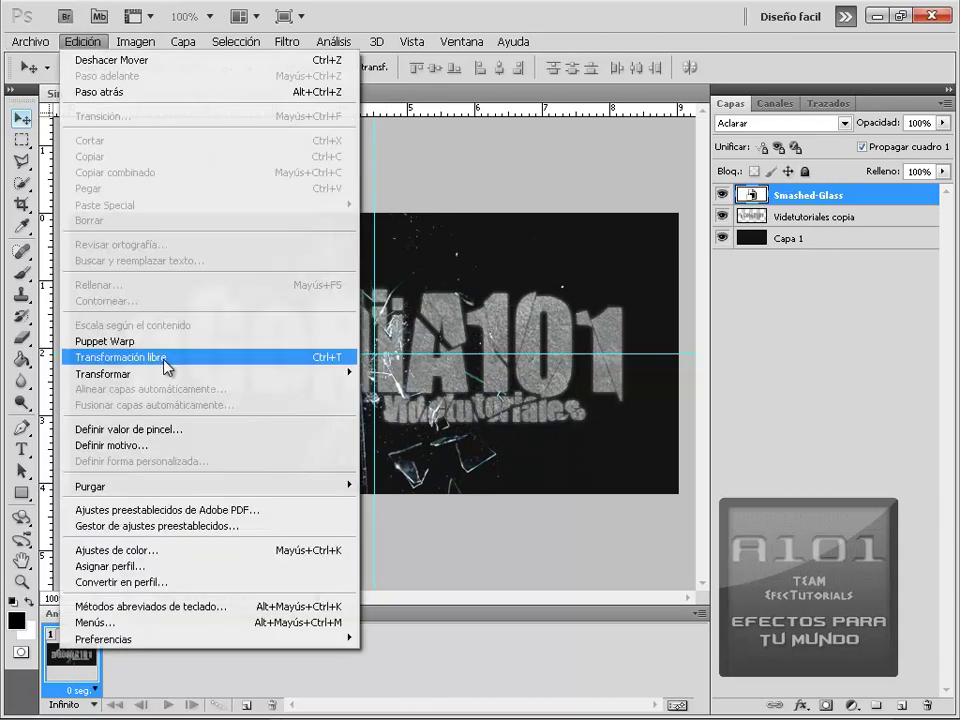
Scale the Smashed-Glass layer up to about 25.7% and recentre it over the title
{"action": "key", "text": "Escape"}
{"action": "key", "text": "Escape"}
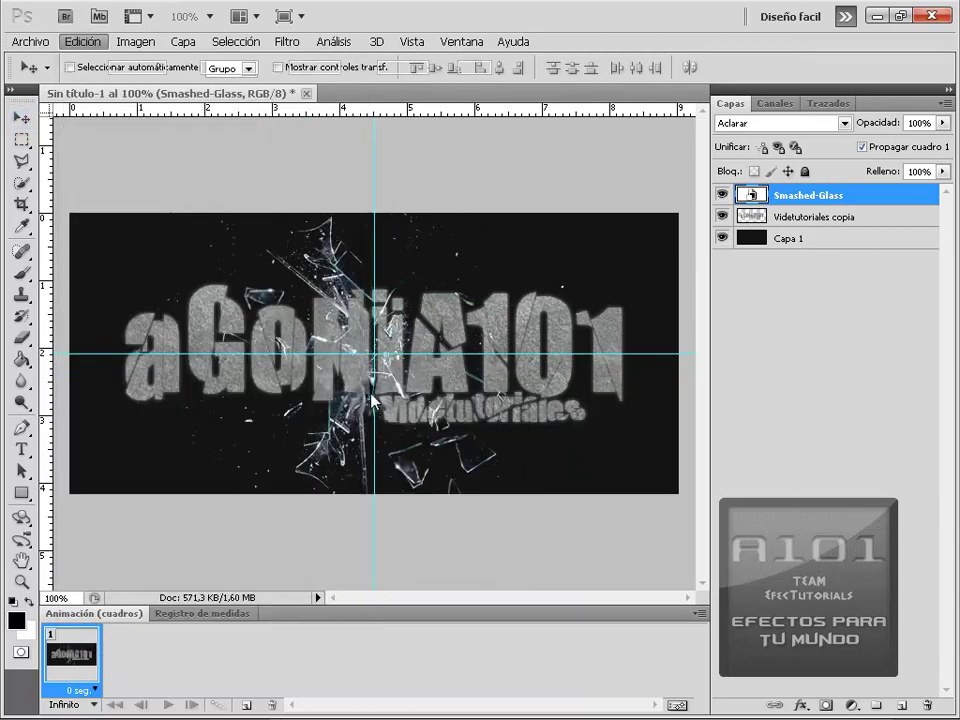
{"action": "key", "text": "ctrl+t"}
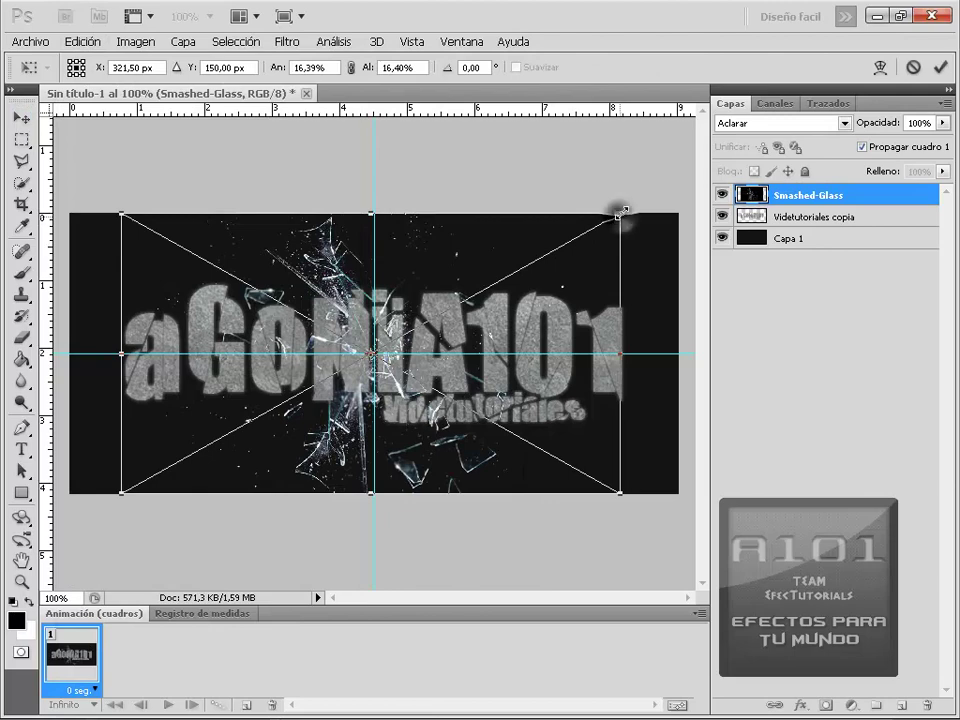
{"action": "left_click_drag", "start_coordinate": [620, 214], "coordinate": [910, 62]}
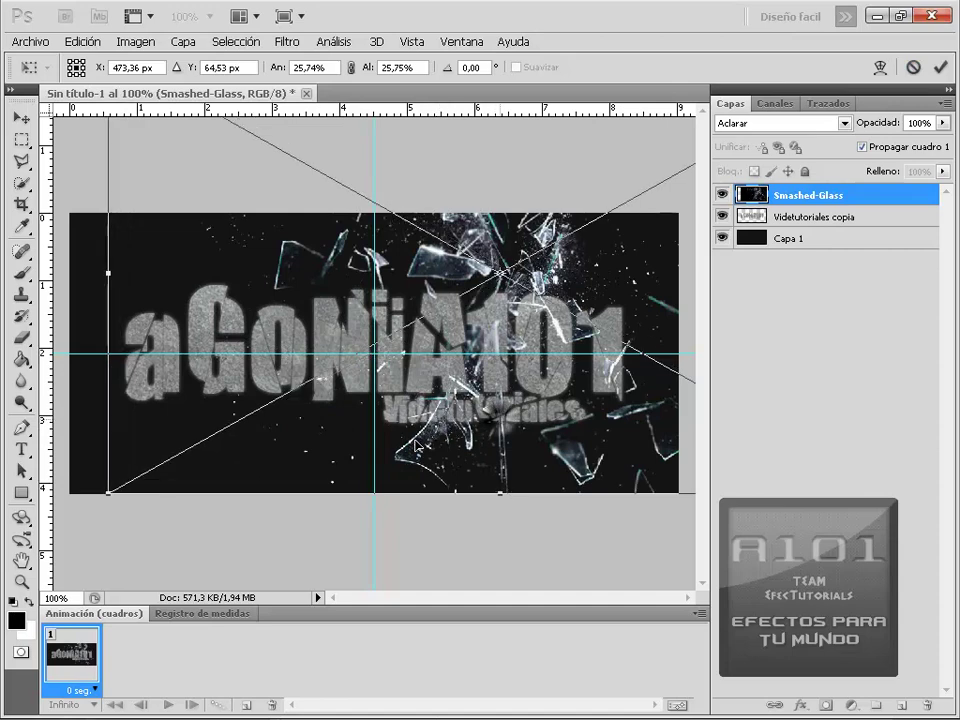
{"action": "mouse_move", "coordinate": [362, 485]}
{"action": "left_mouse_down"}
{"action": "mouse_move", "coordinate": [348, 485]}
{"action": "mouse_move", "coordinate": [366, 498]}
{"action": "left_mouse_up"}
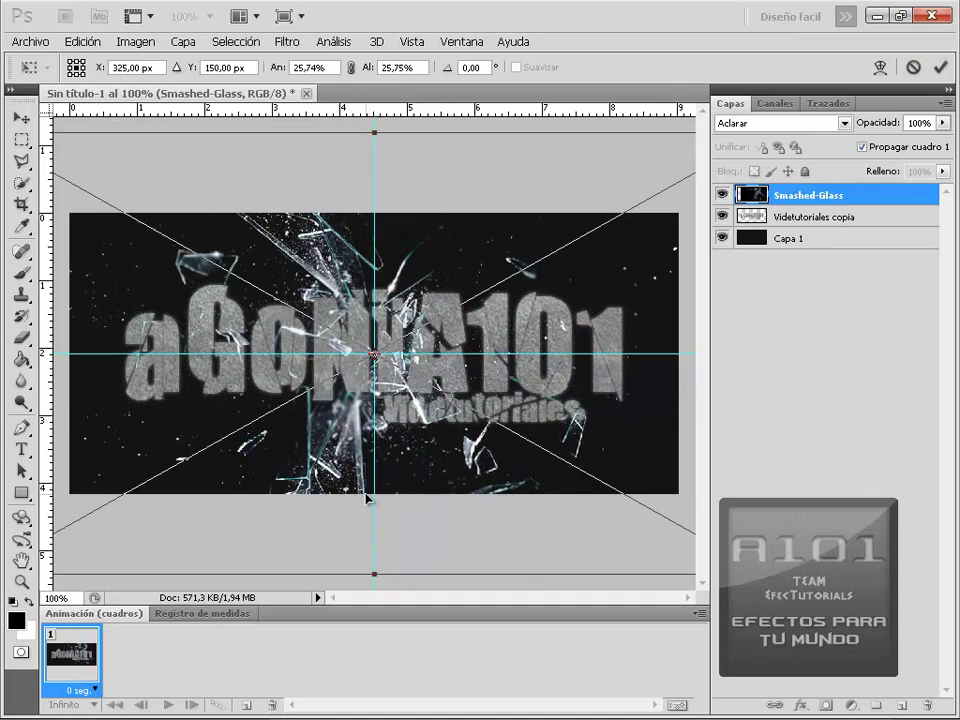
{"action": "left_click", "coordinate": [940, 67]}
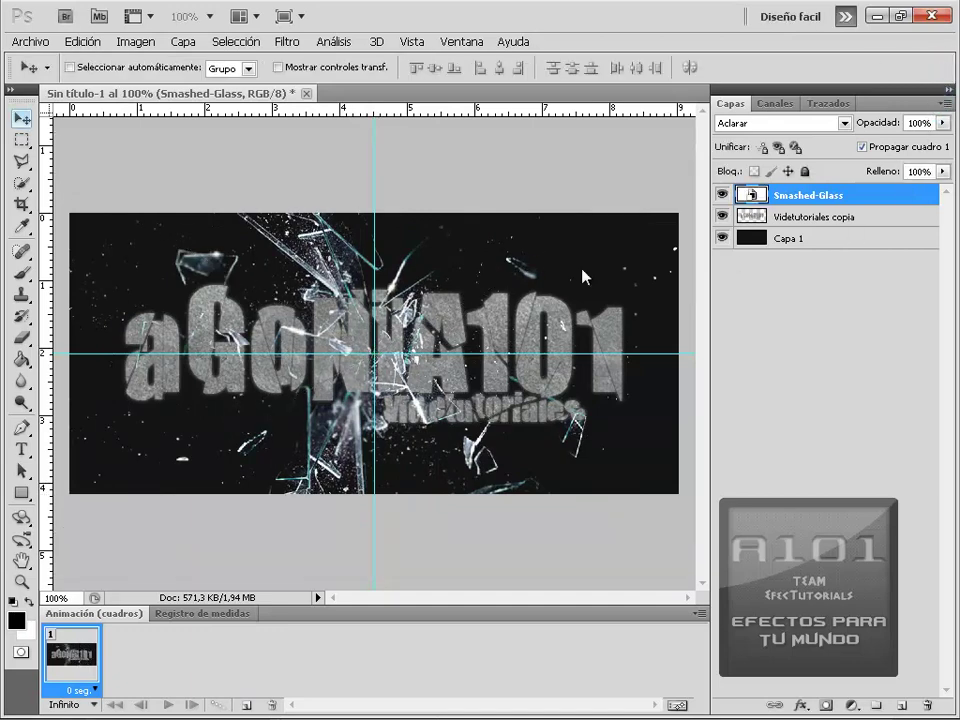